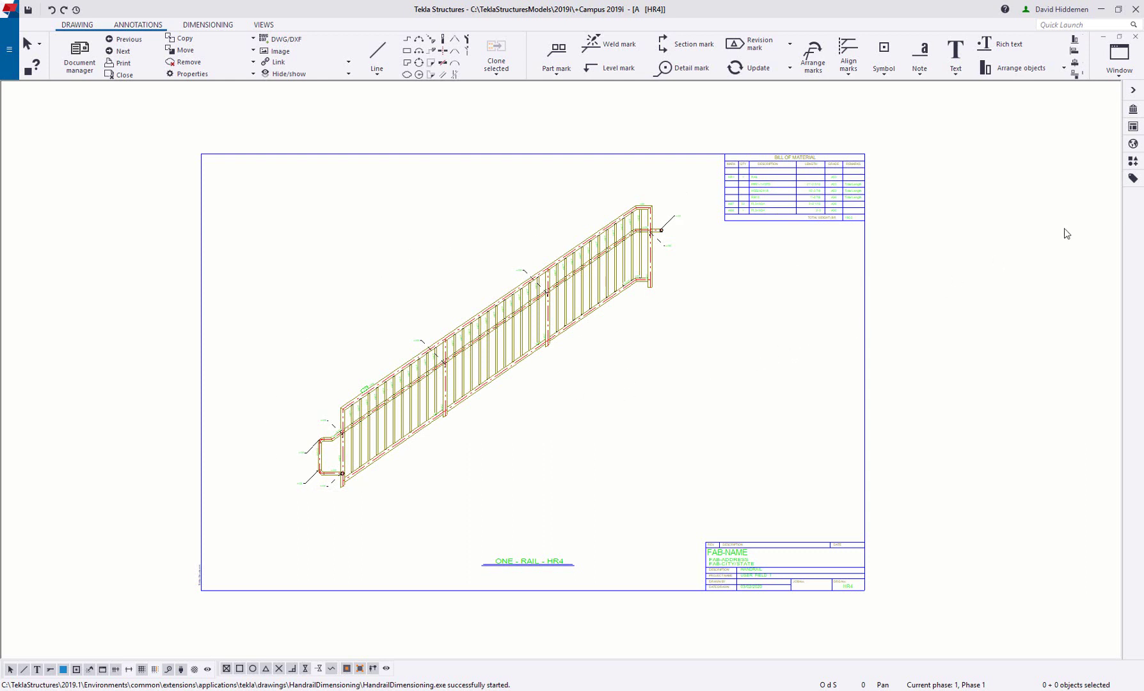
- Add horizontal post-to-post dimensions and sloped dimensions along the handrail using the Handrail Dimensioning application
left_click(1132, 161)
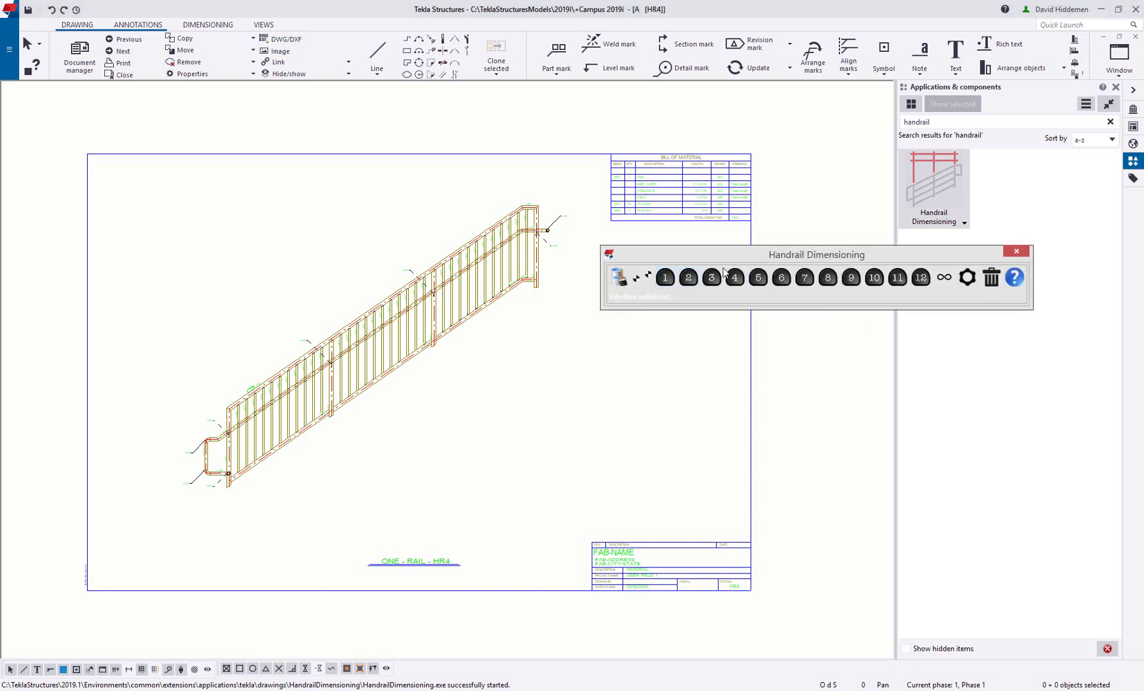
left_click(782, 286)
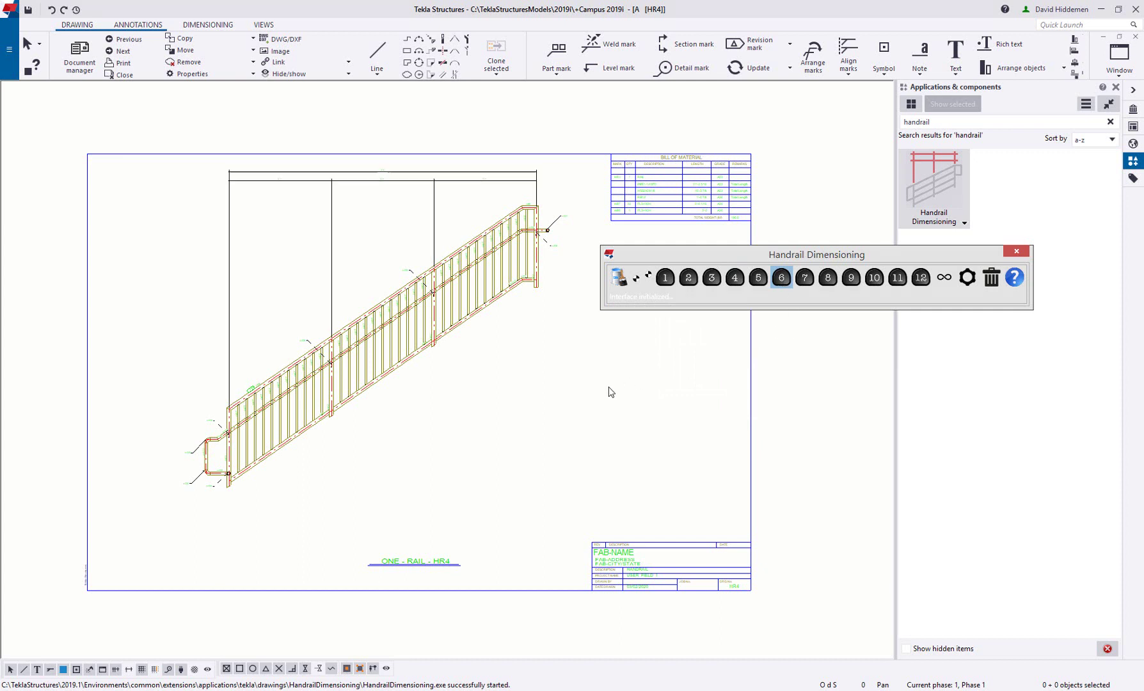
left_click(666, 280)
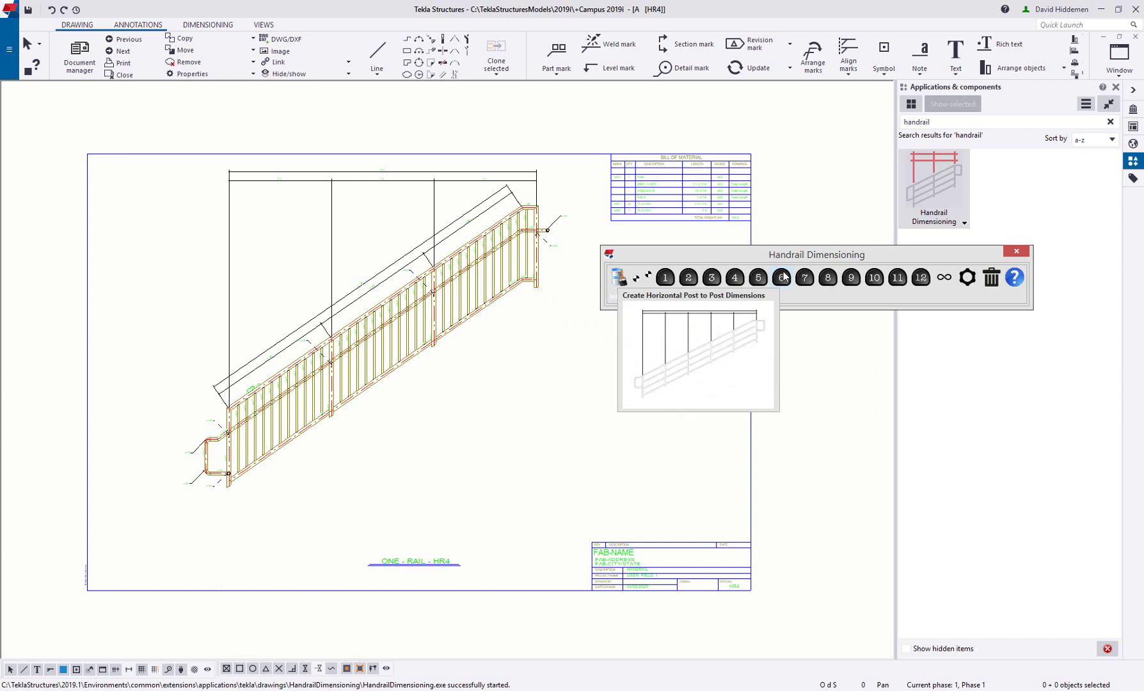
left_click(1017, 252)
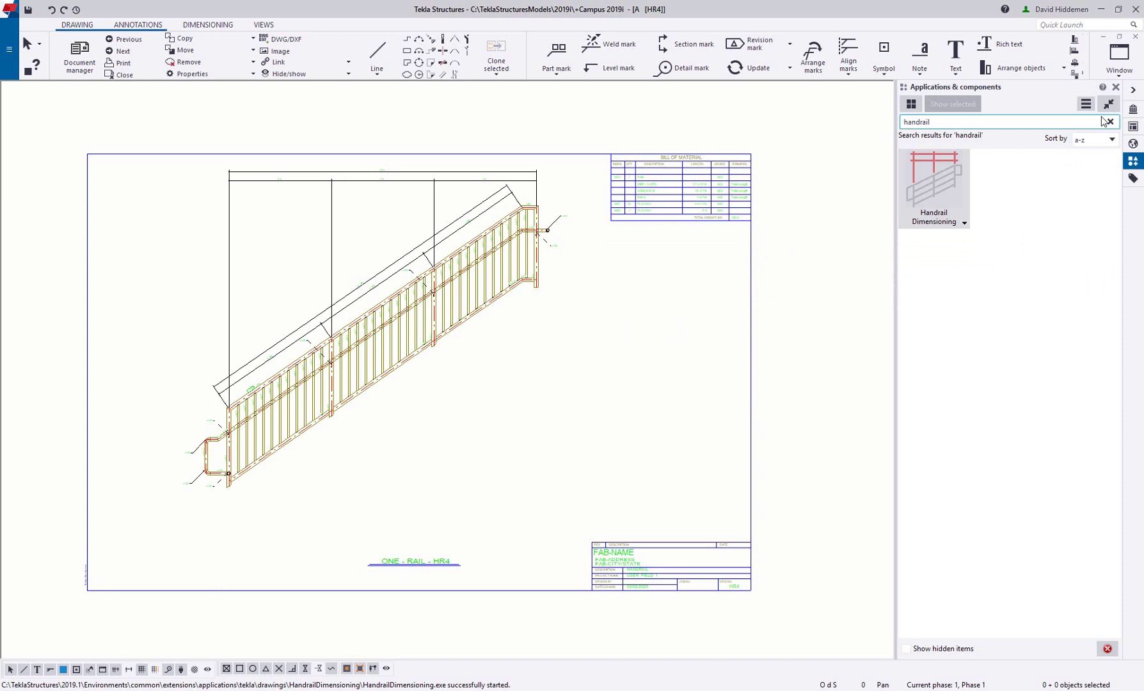
left_click(1115, 87)
middle_click_drag(666, 362, 676, 366)
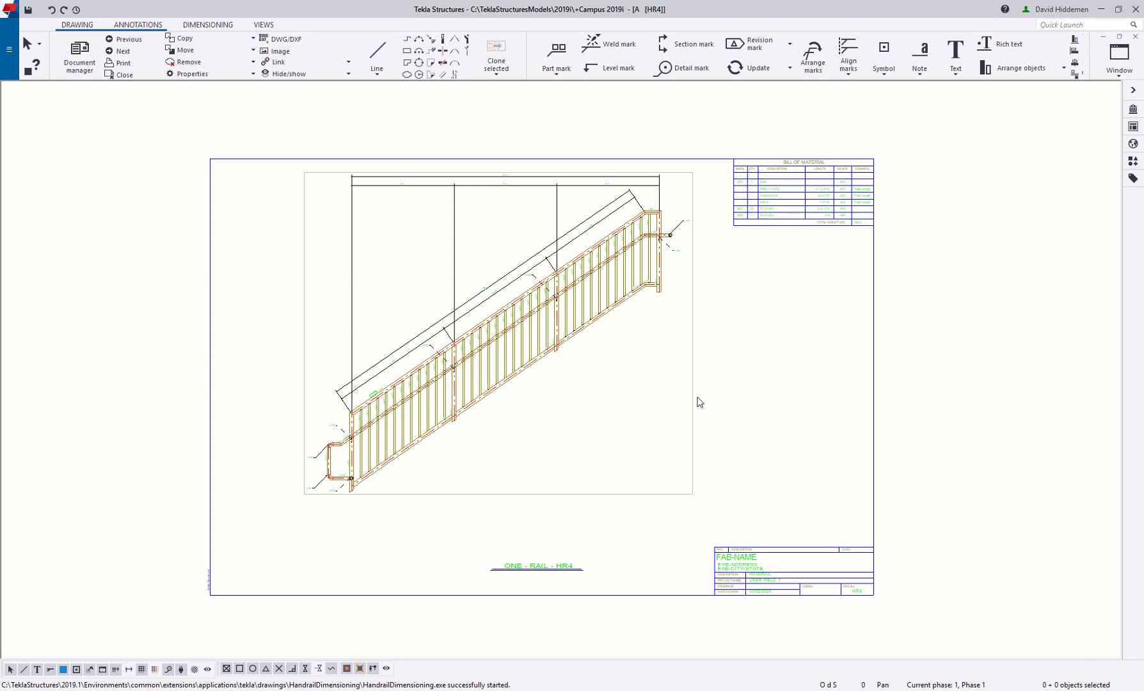
- In the assembly drawing's neighbor part properties, set neighbor parts to By extreme and main/secondary parts to Both, and apply them to the drawing
double_click(798, 315)
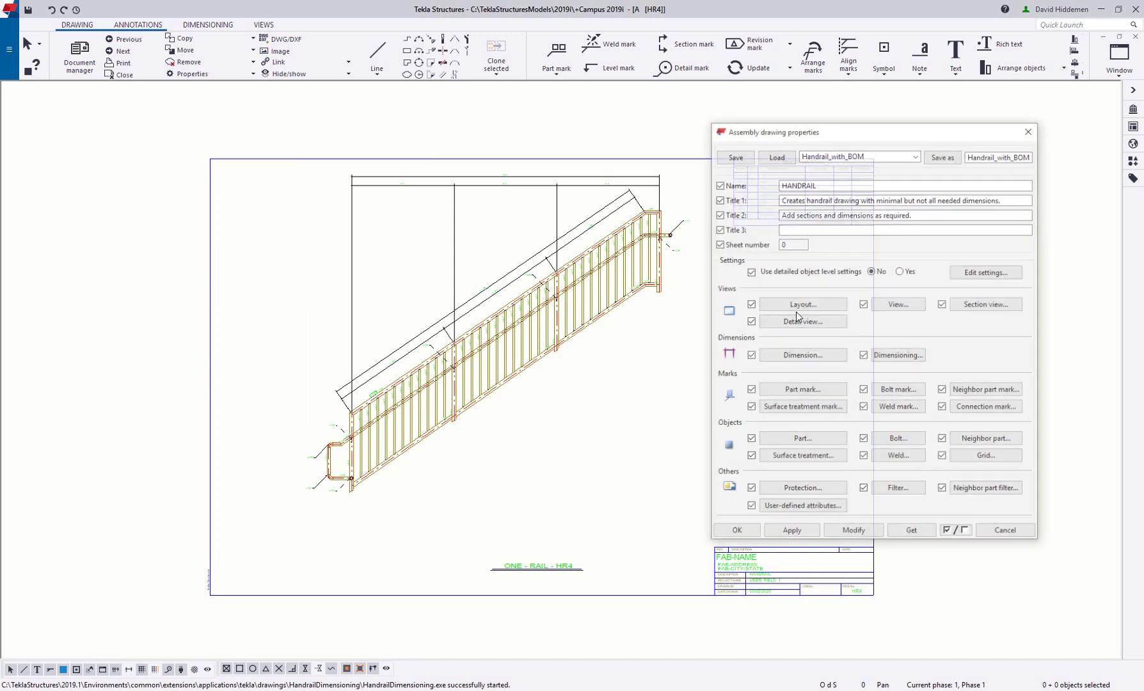
middle_click_drag(616, 367, 556, 381)
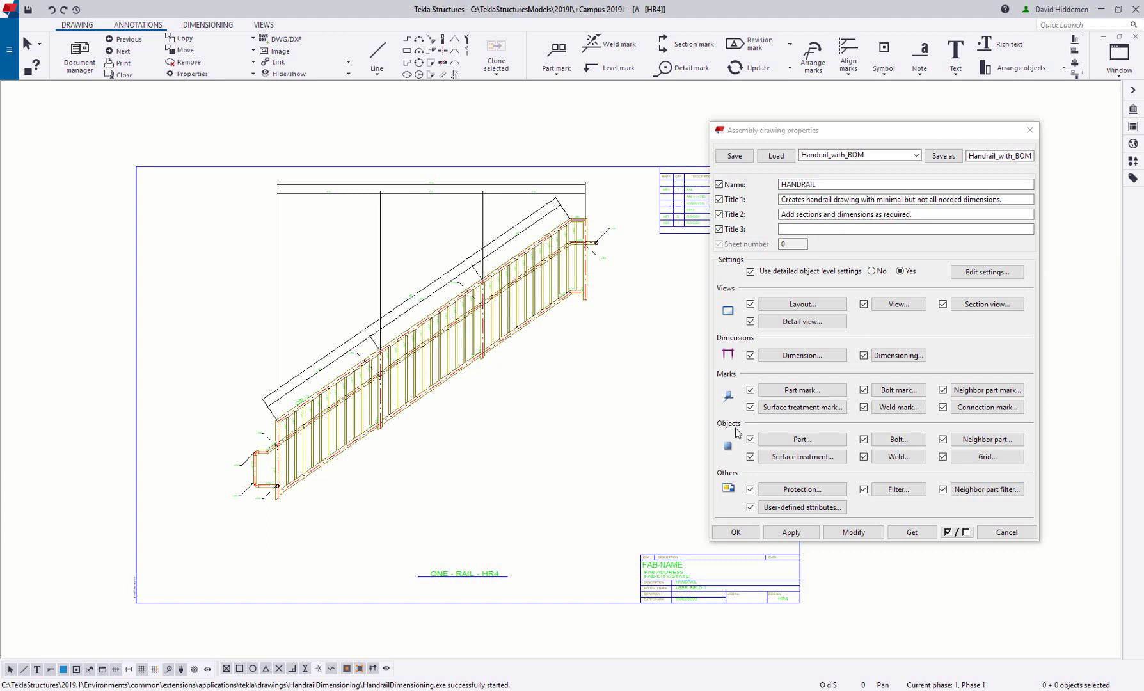
left_click(1005, 442)
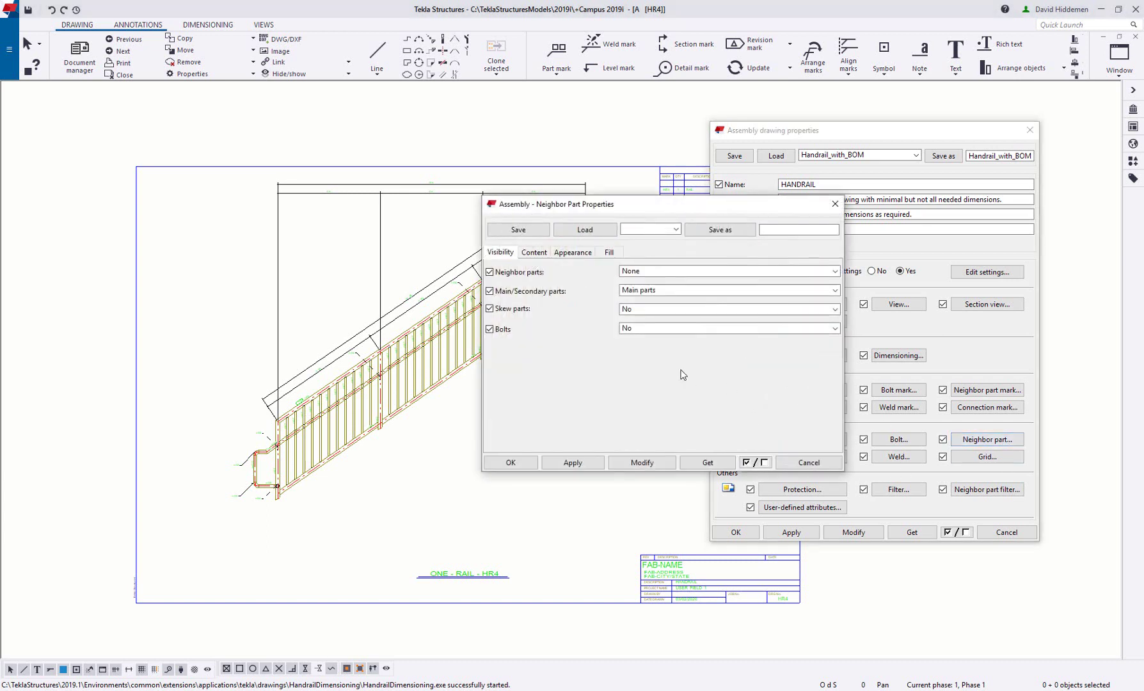
left_click_drag(650, 205, 789, 206)
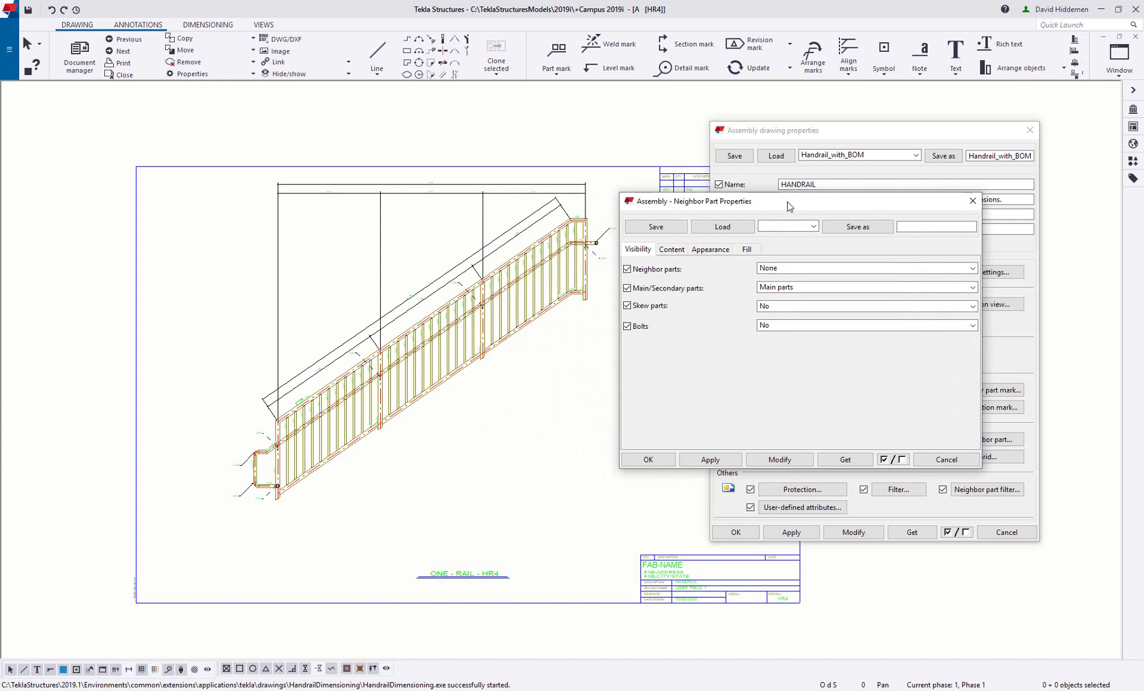
left_click(781, 270)
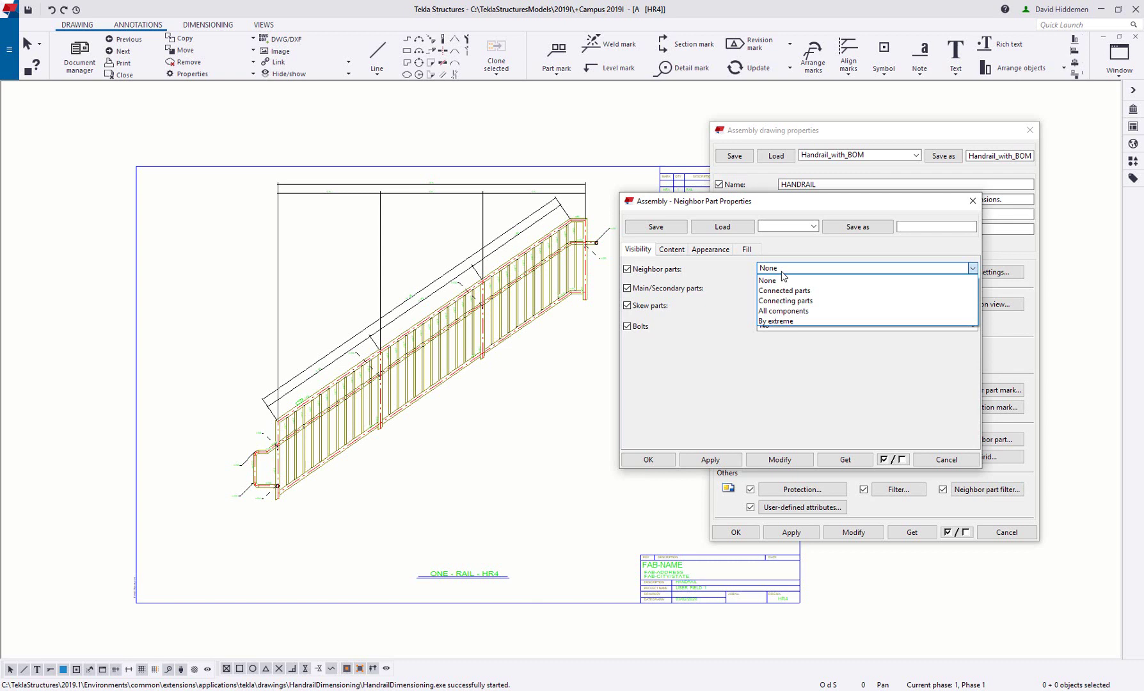
left_click(802, 321)
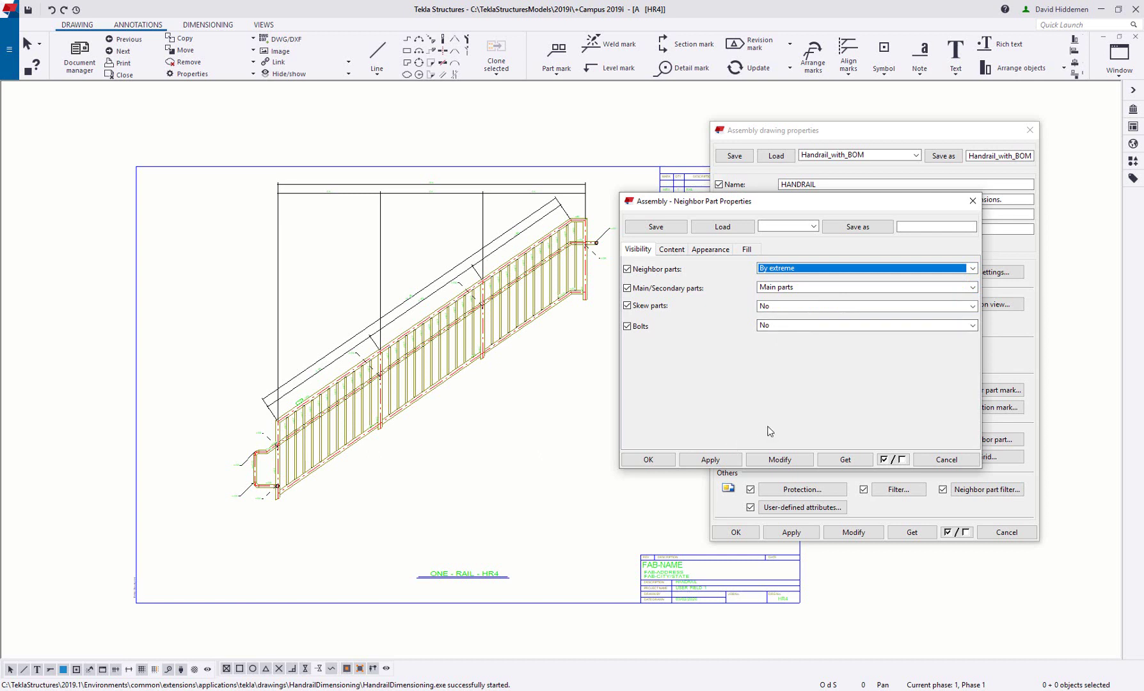
left_click(779, 288)
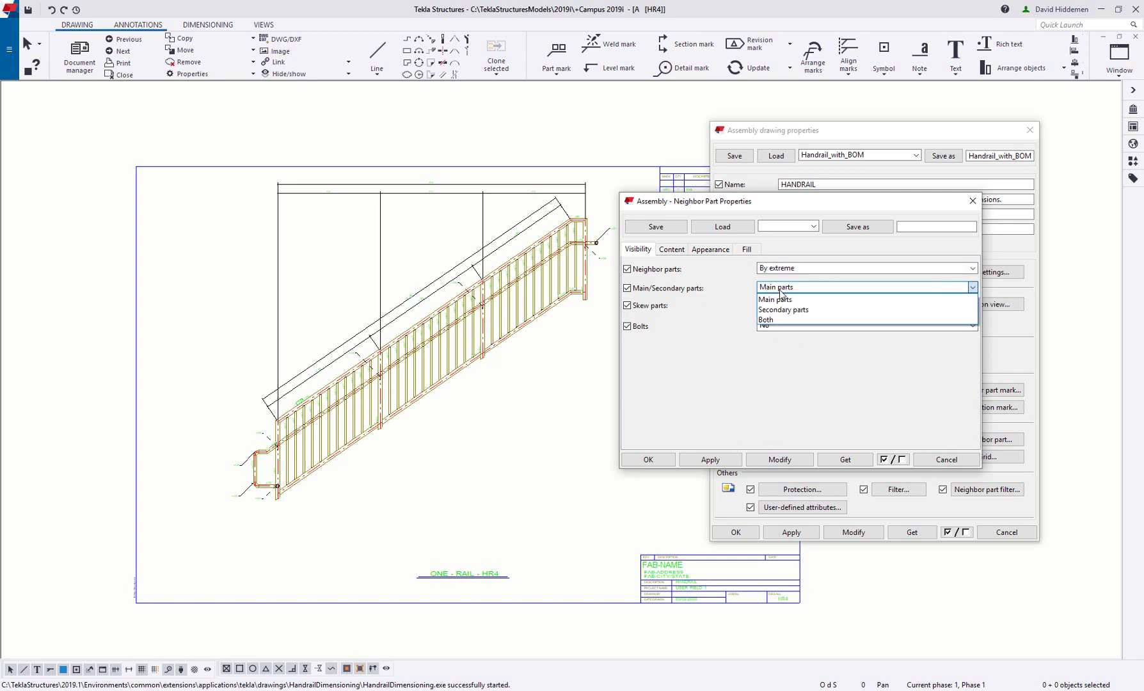
left_click(793, 321)
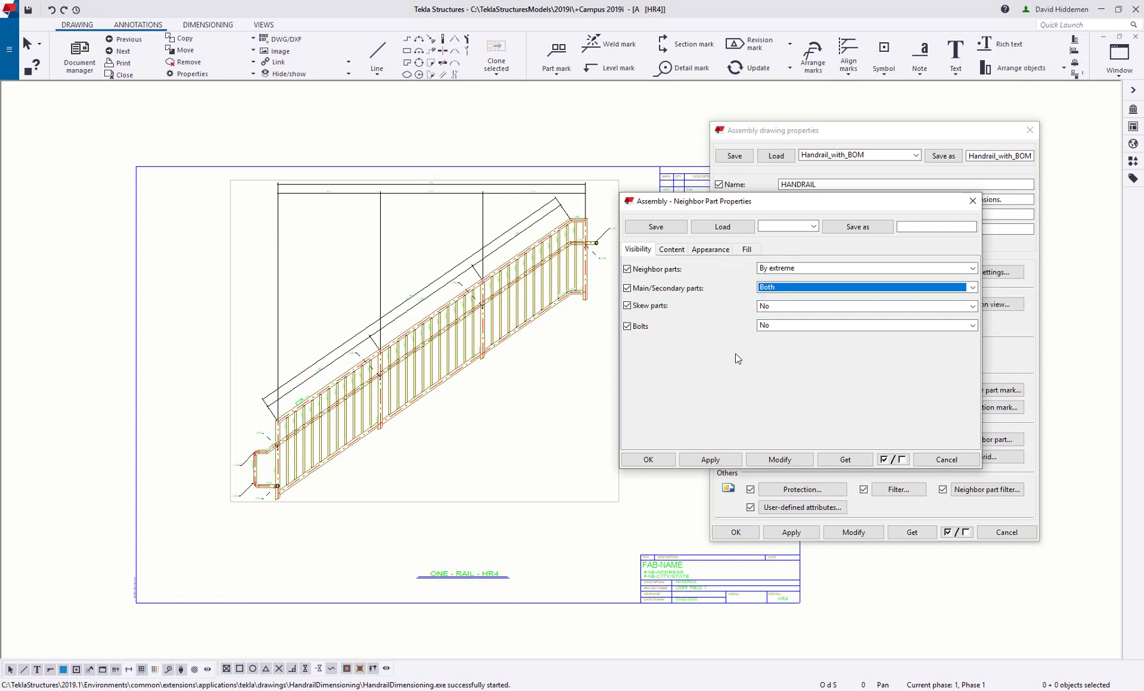
left_click(711, 249)
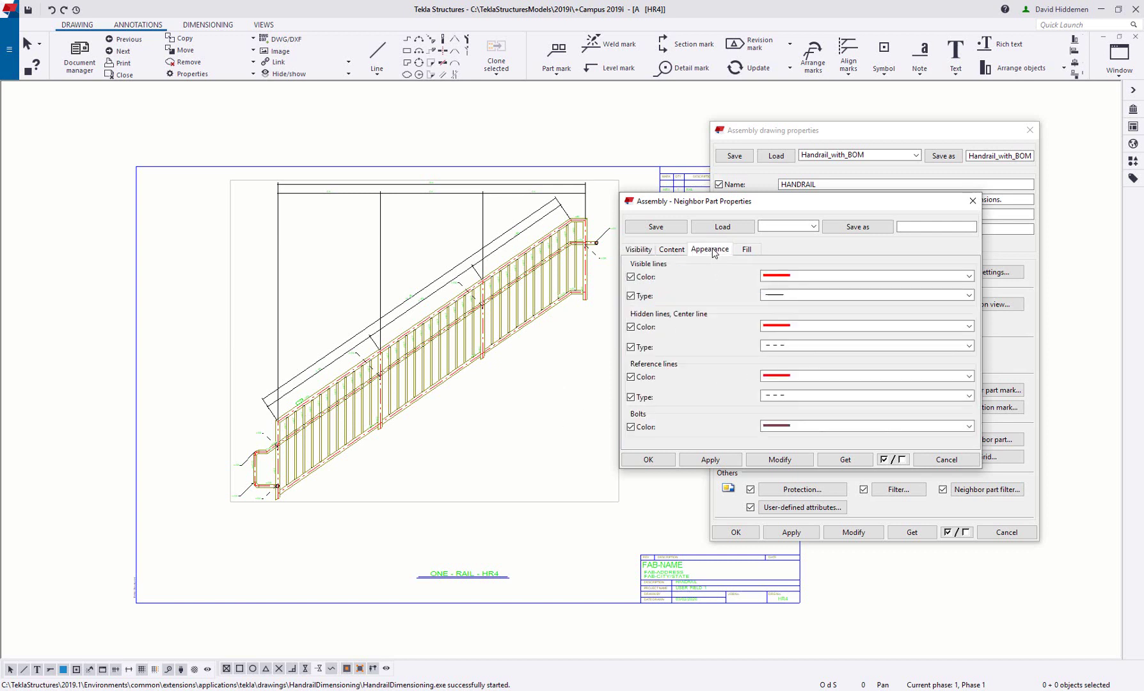
left_click(789, 462)
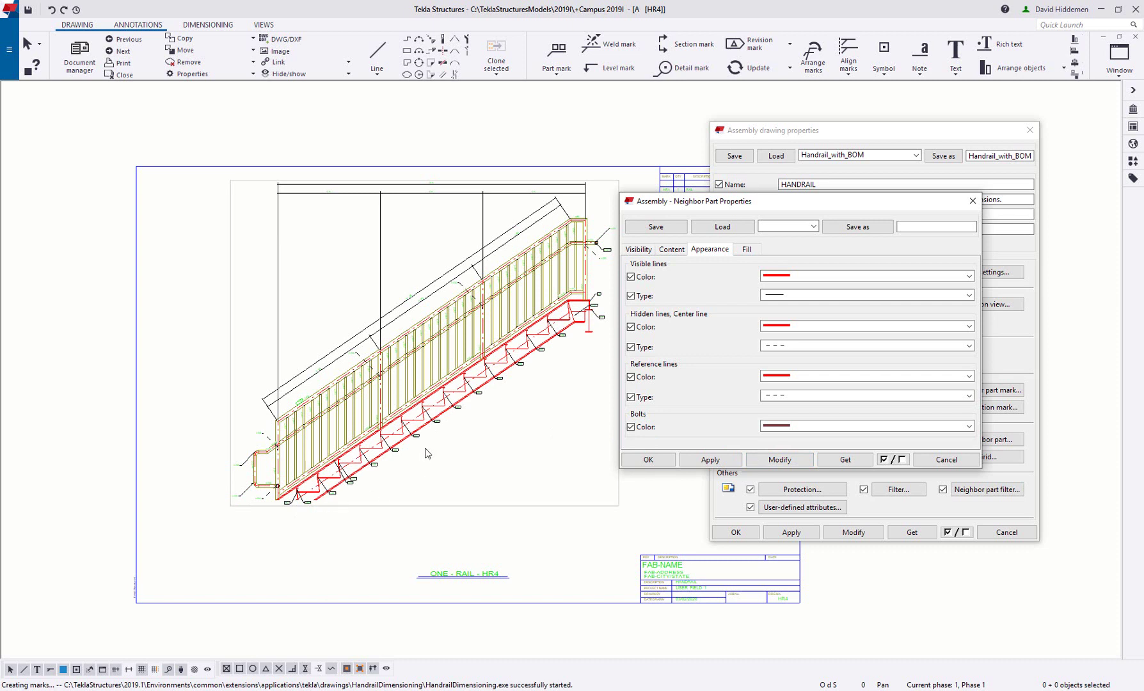
- Extend the lower boundary of the handrail view downward to take in the whole bottom end of the stair
left_click(538, 507)
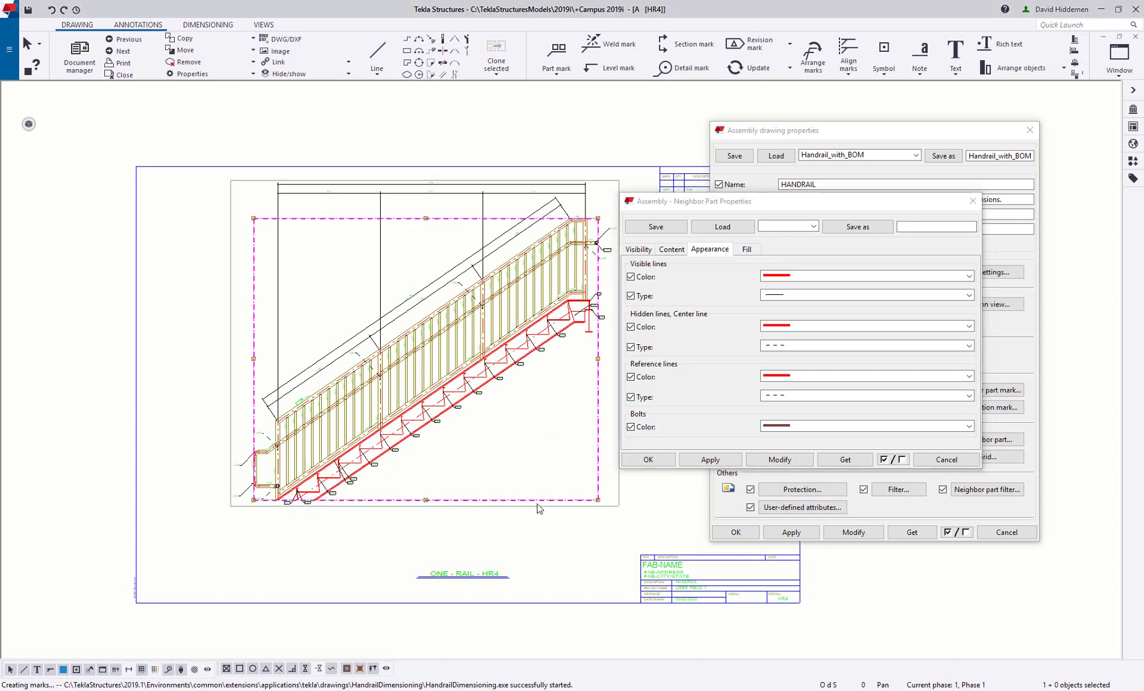
left_click_drag(425, 501, 424, 532)
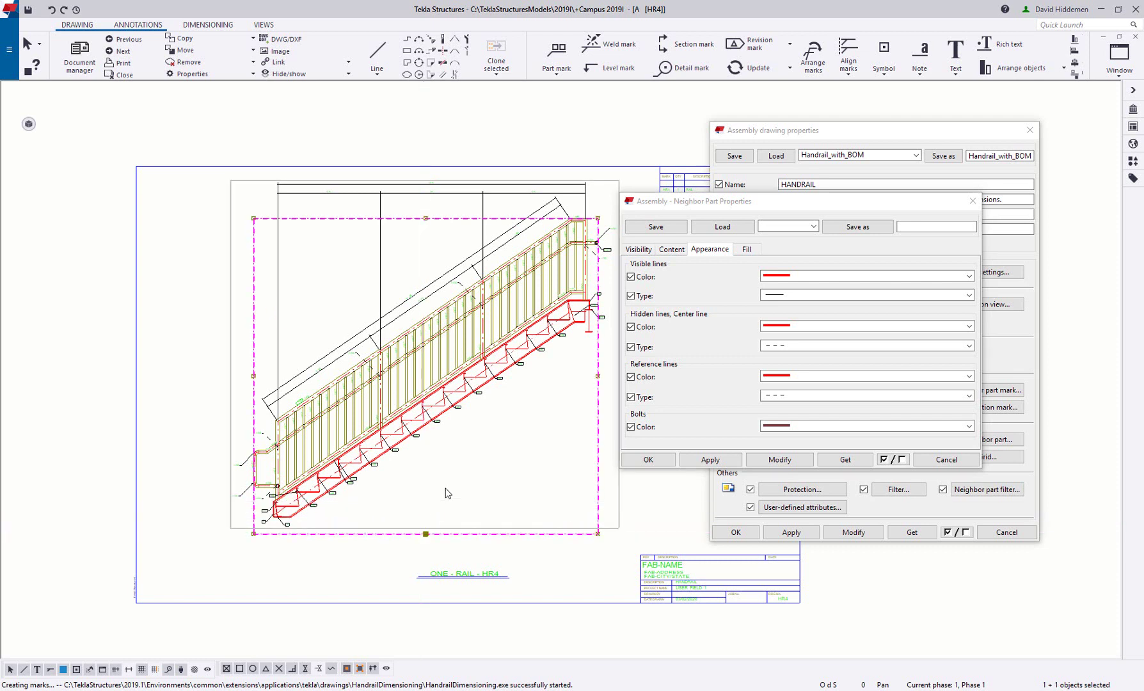
- Set the neighbor parts' visible, hidden and reference line colors to the dotted special color and apply the change to the drawing
left_click(804, 278)
left_click(805, 286)
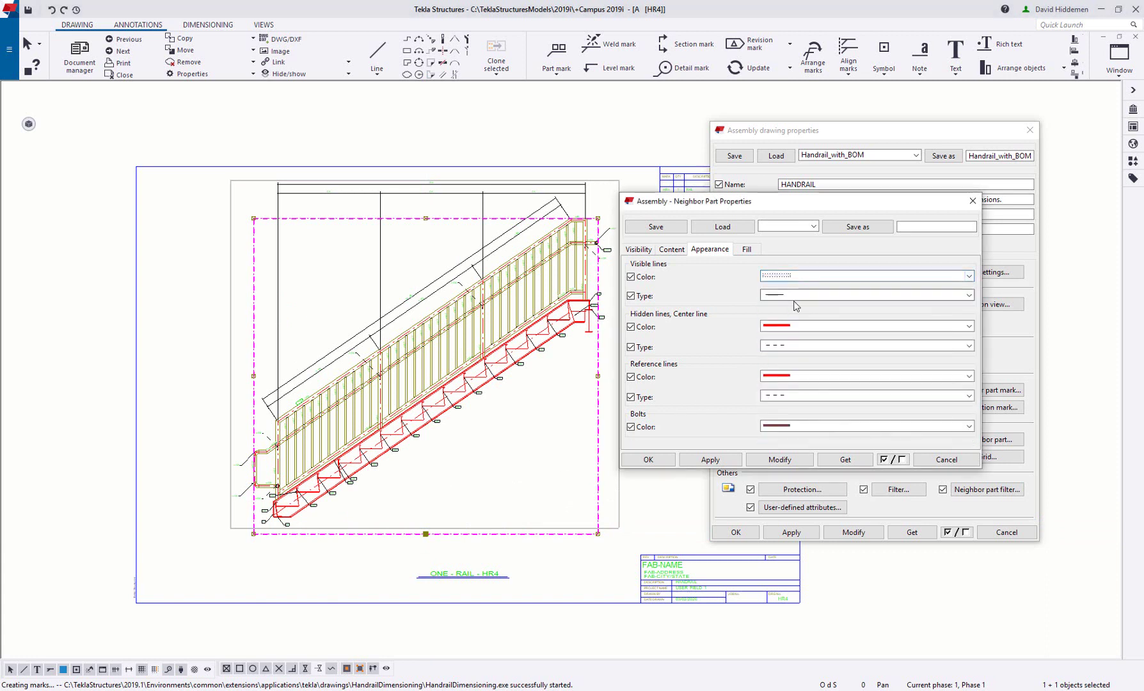
left_click(799, 327)
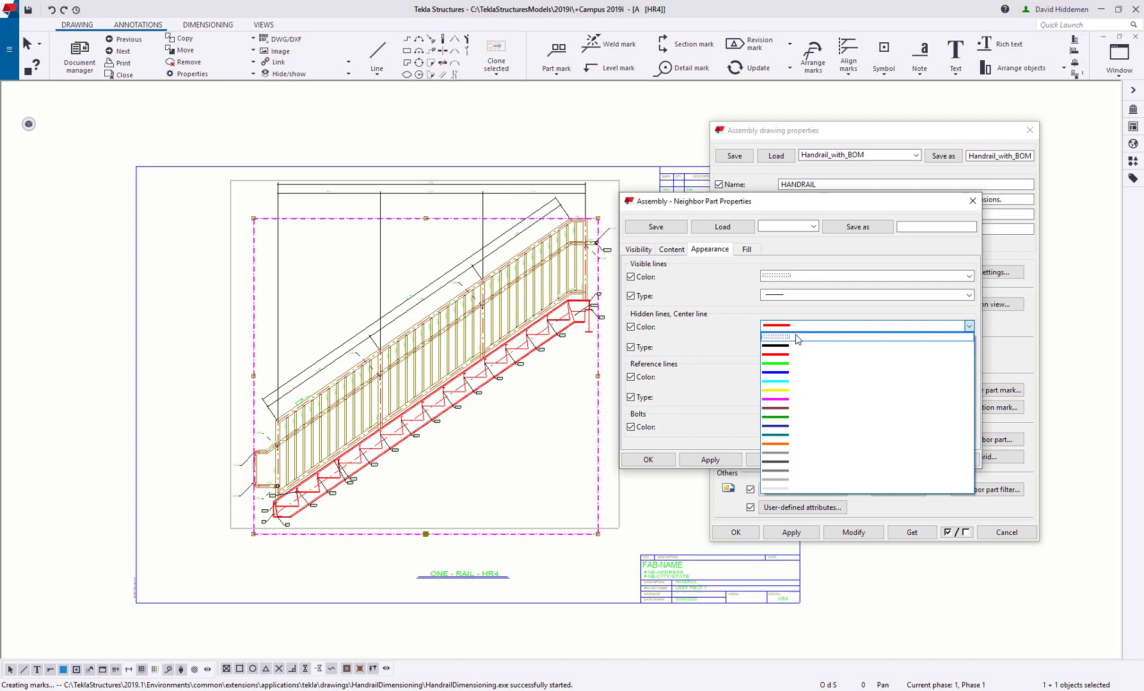
left_click(795, 336)
left_click(804, 377)
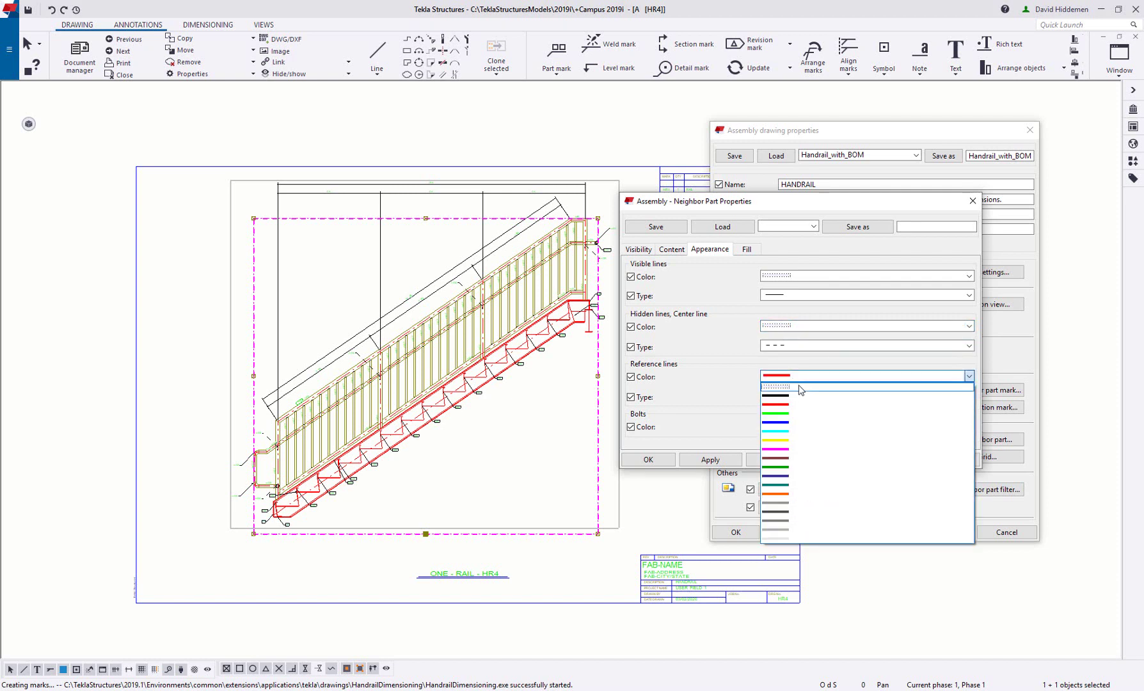
left_click(800, 386)
left_click(780, 460)
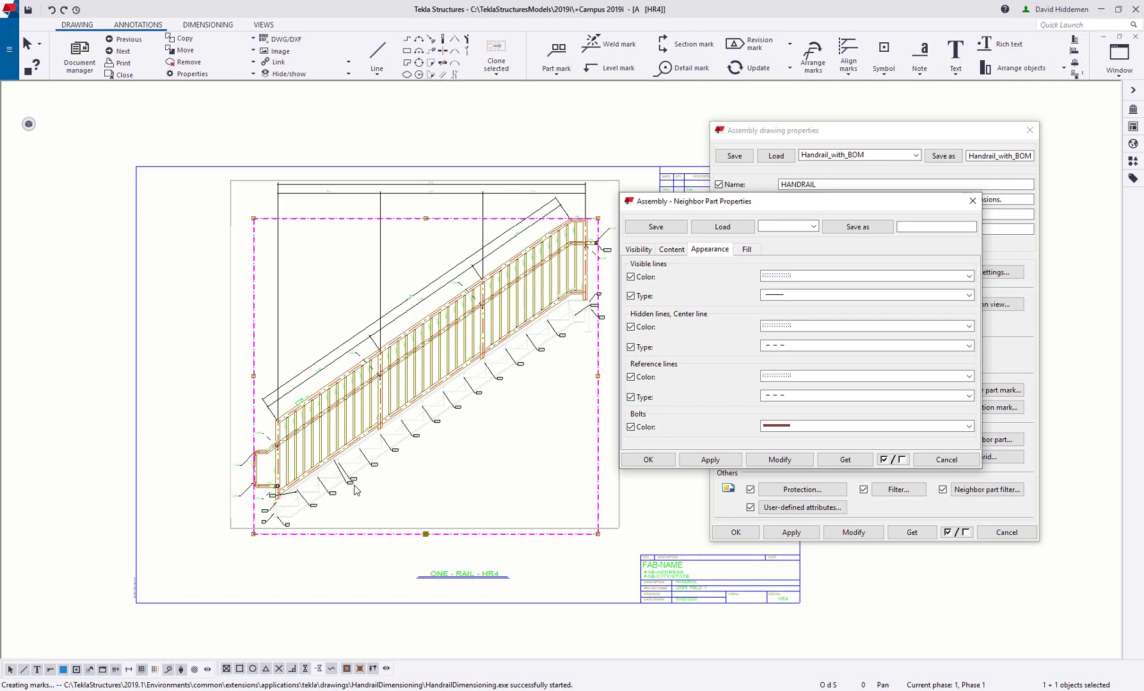
left_click(935, 461)
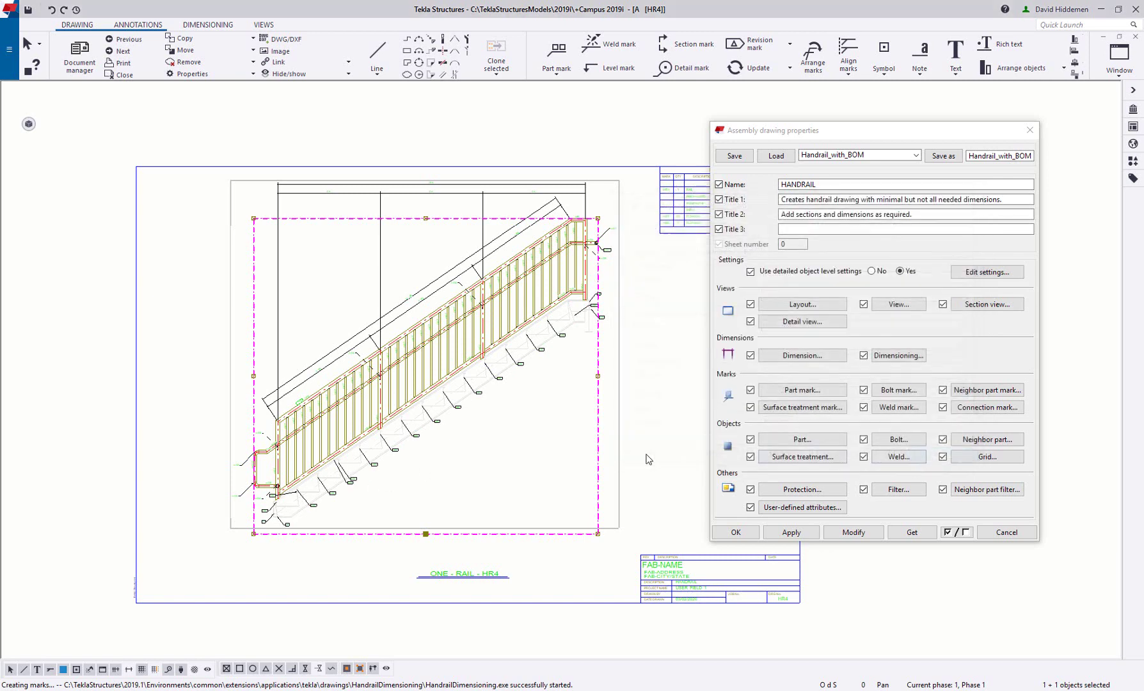
- Add a vertical dimension from the lowest stair nosing to the top of the handrail's lower return, placed outside the return
scroll(598, 338, "up", 5)
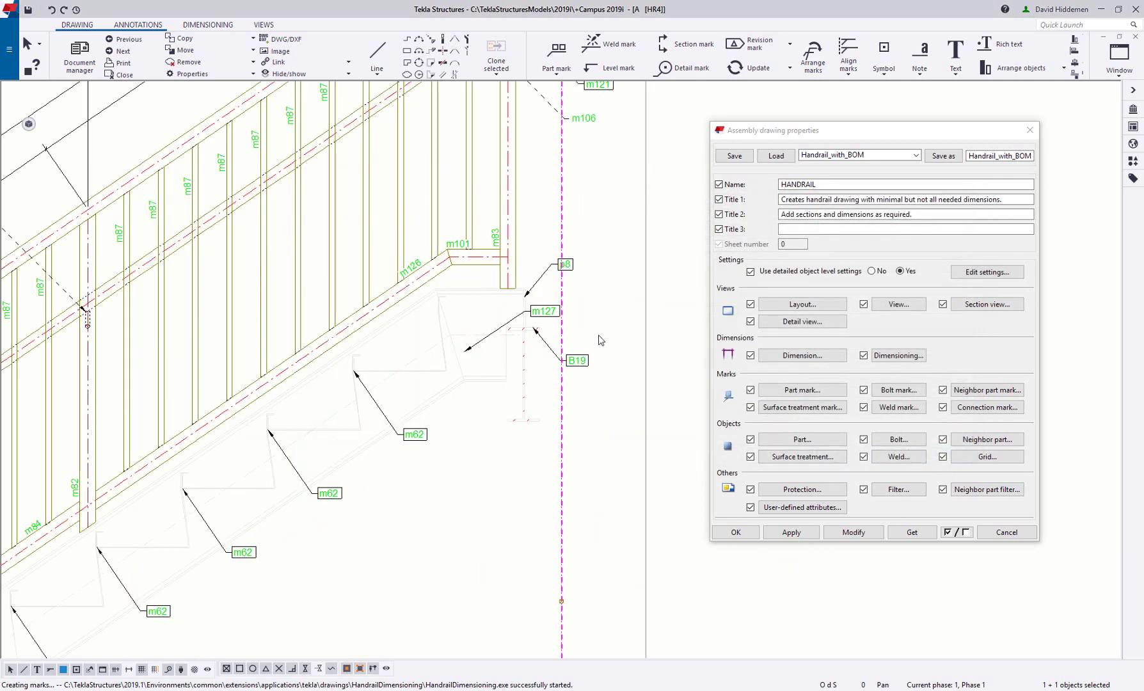
scroll(600, 341, "down", 10)
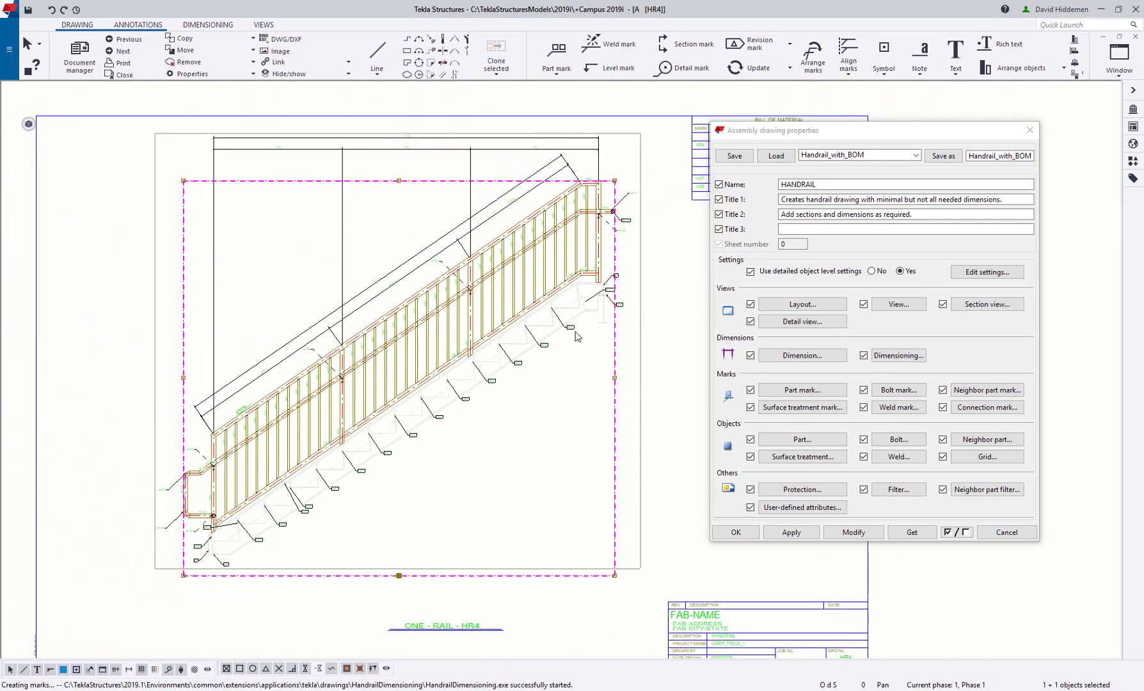
middle_click_drag(384, 534, 402, 489)
scroll(179, 570, "up", 5)
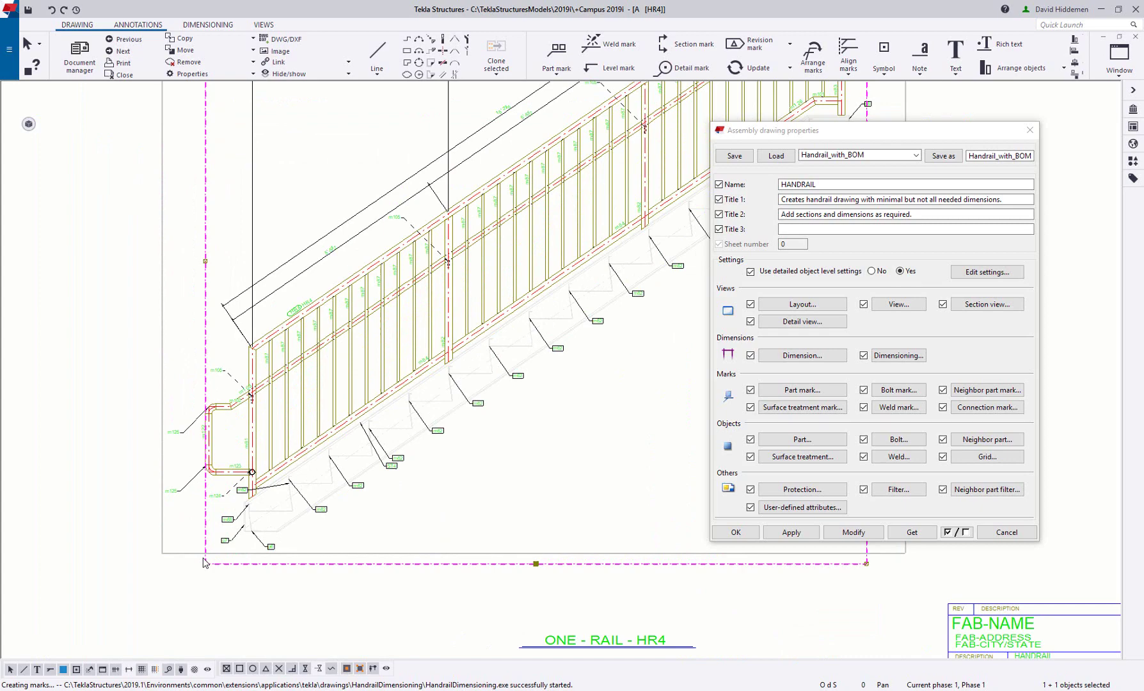
left_click(204, 25)
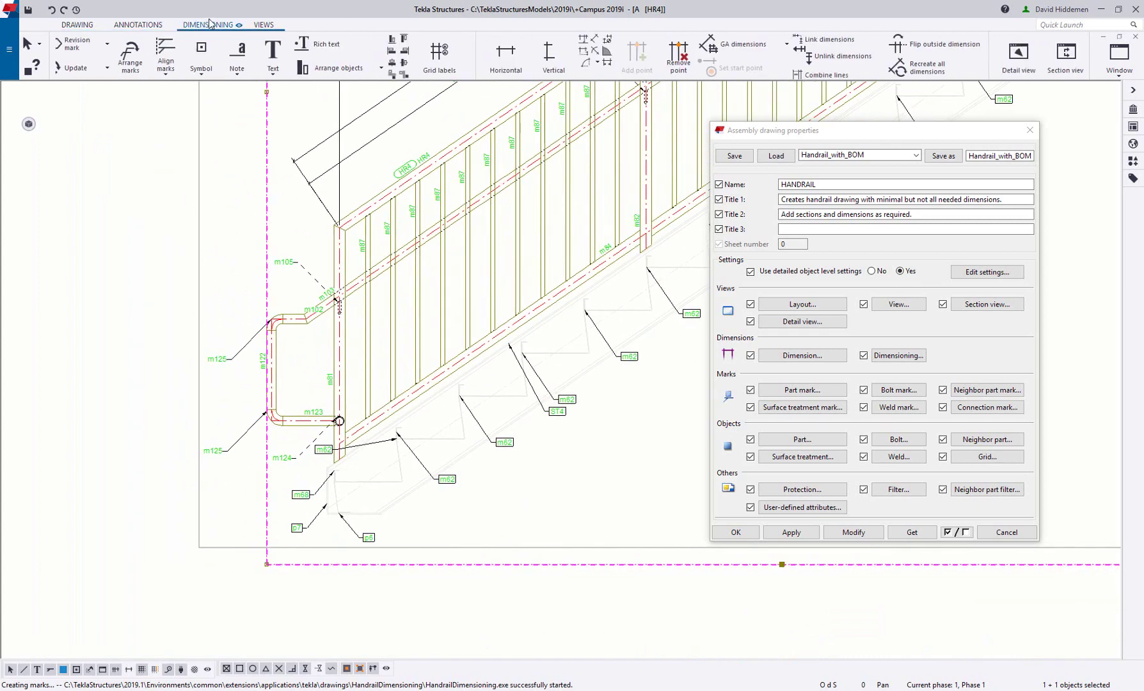
left_click(127, 57)
scroll(294, 491, "up", 6)
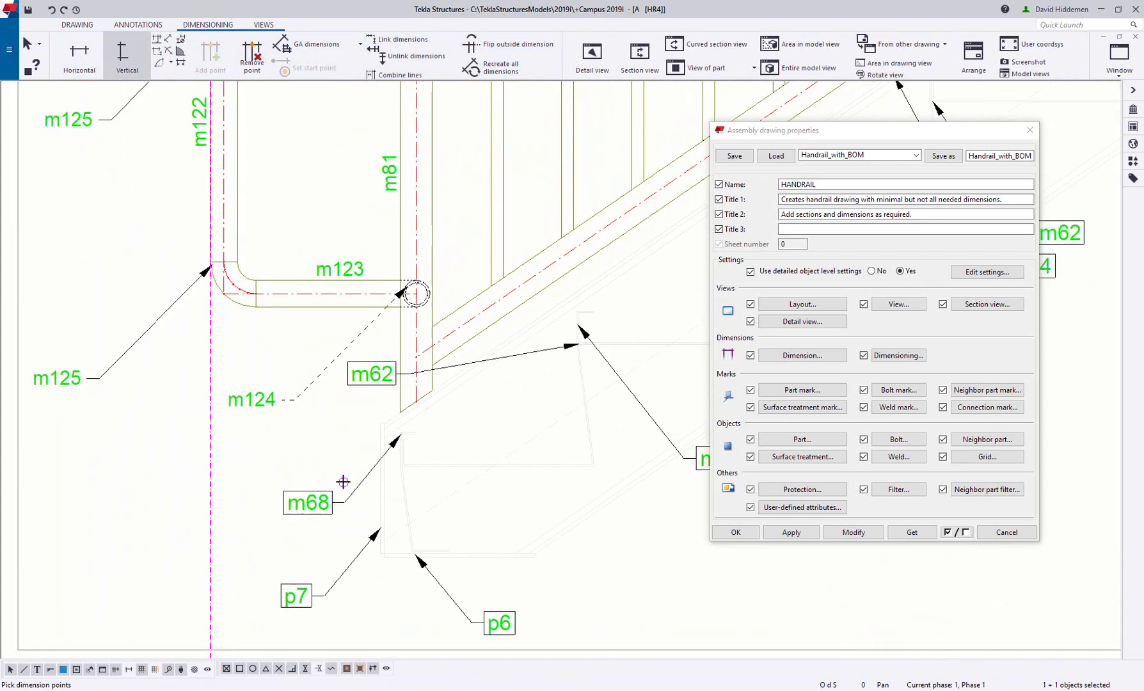
left_click(426, 416)
scroll(276, 432, "down", 6)
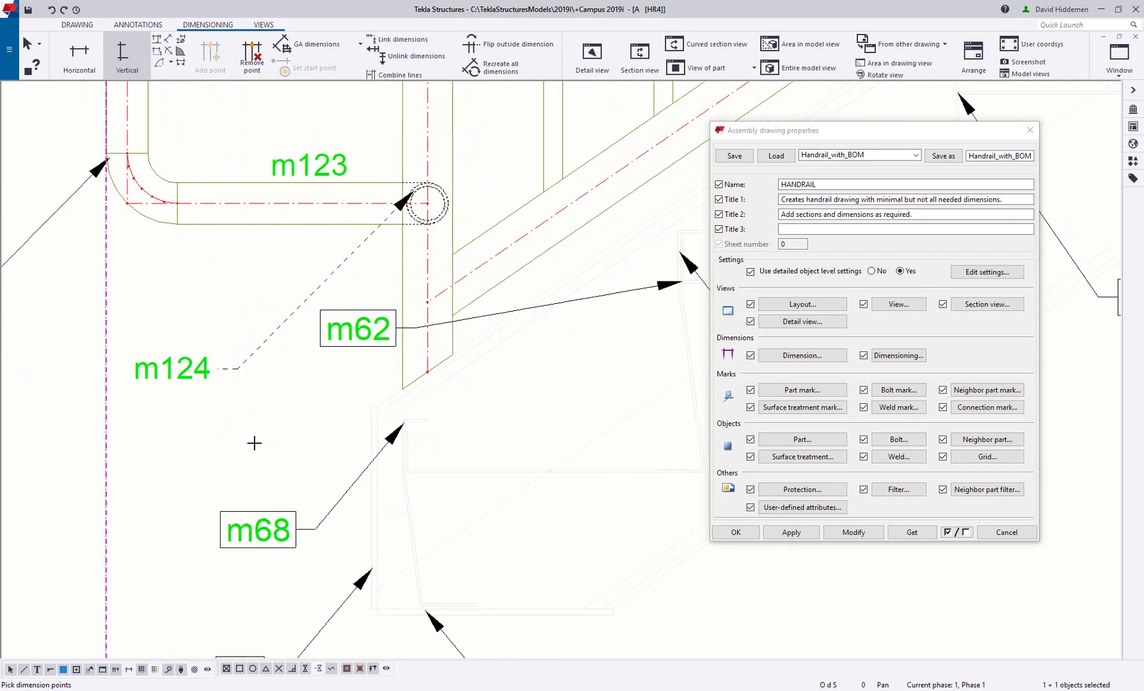
scroll(229, 243, "up", 4)
left_click(229, 243)
middle_click(228, 243)
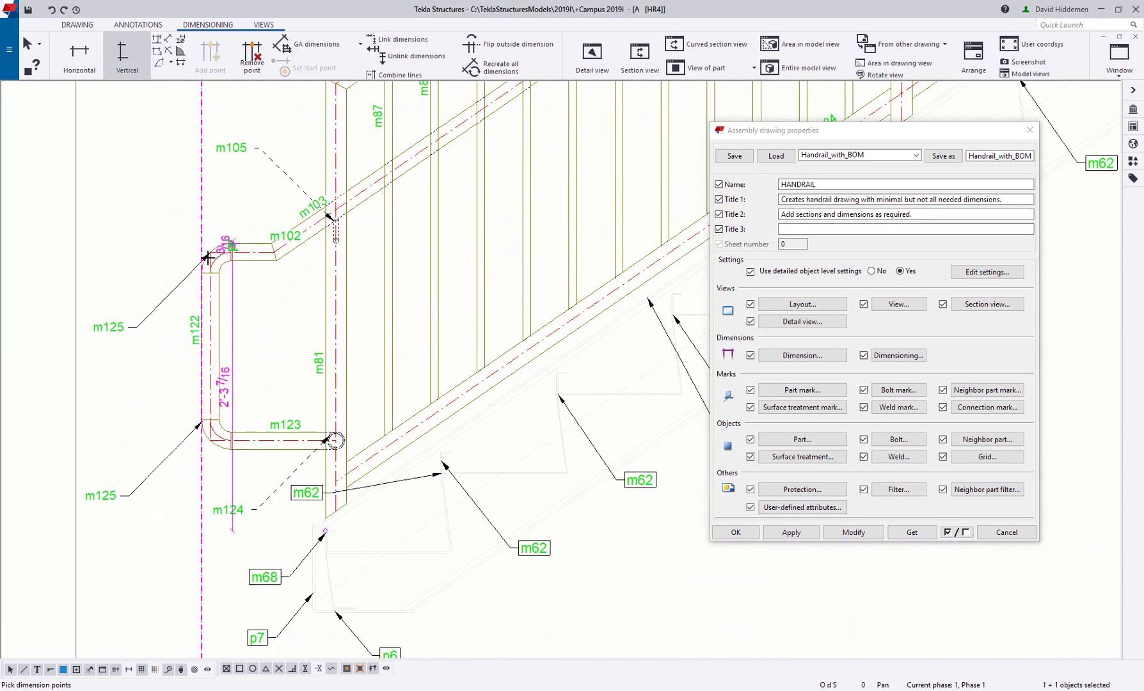
scroll(149, 309, "down", 3)
left_click(61, 327)
scroll(250, 428, "up", 7)
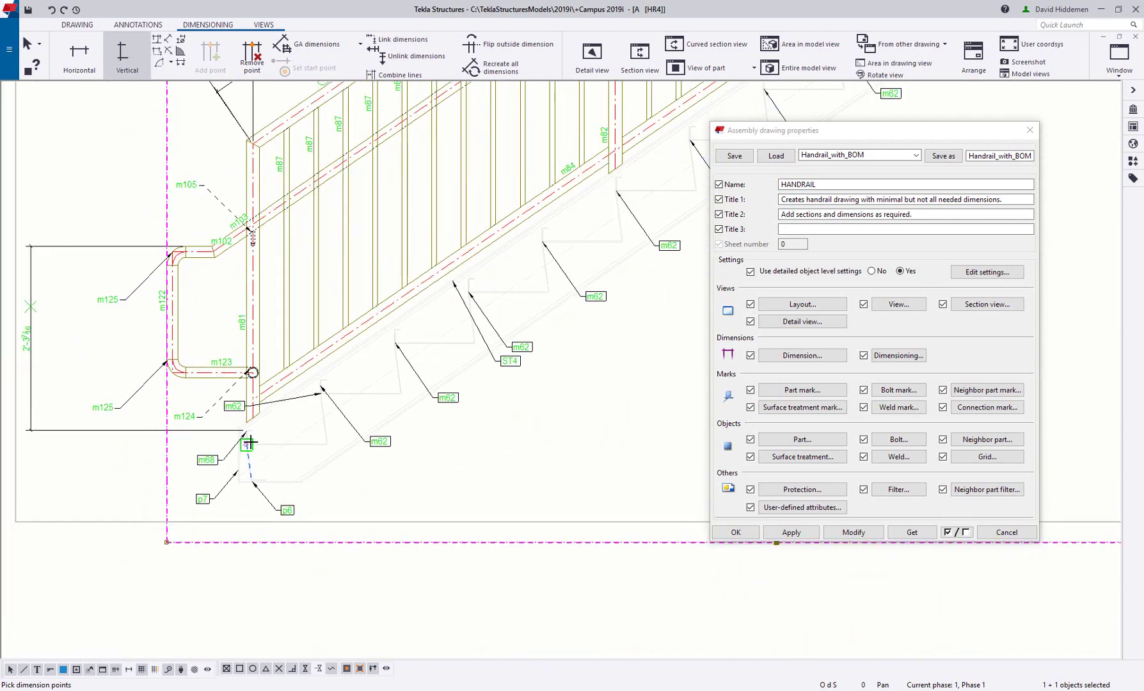
scroll(245, 429, "down", 8)
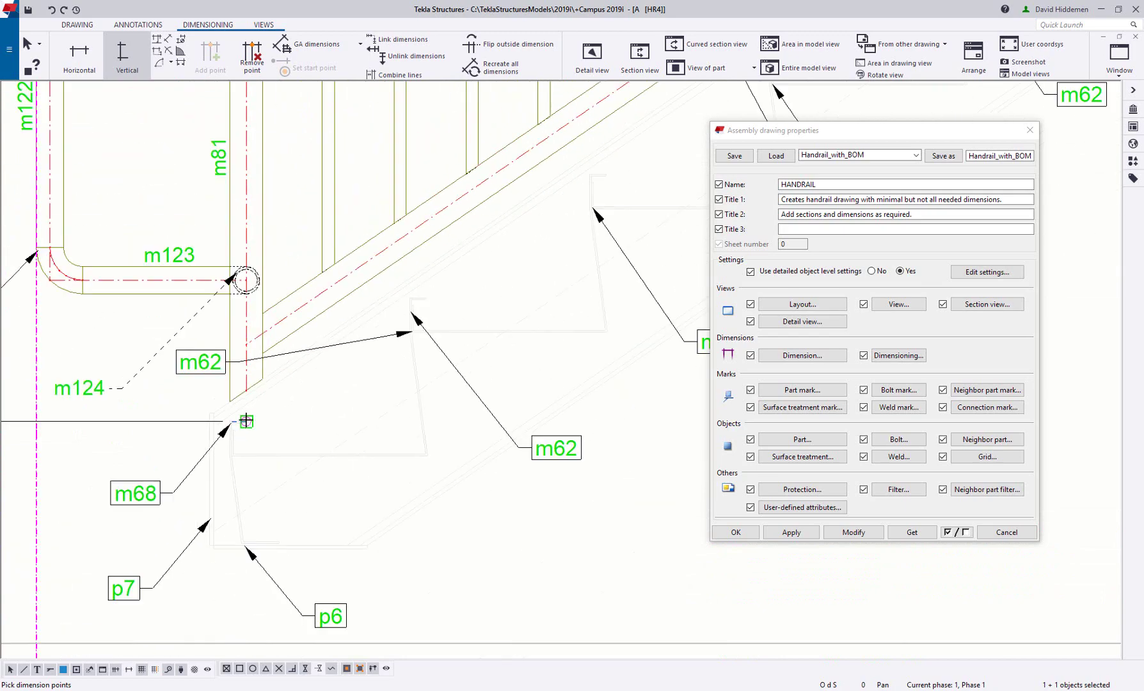
right_click(468, 353)
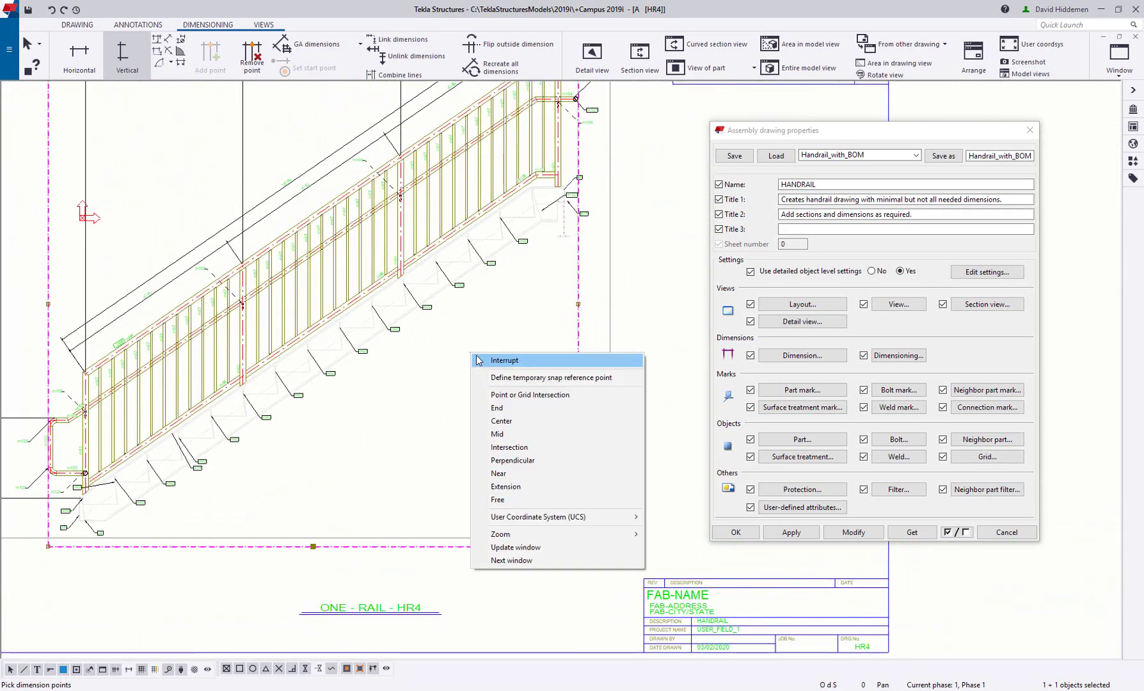
left_click(485, 359)
- Remove the Part position element from the neighbor part marks for both main and secondary parts, apply it to the drawing, and close the drawing properties
scroll(432, 313, "up", 2)
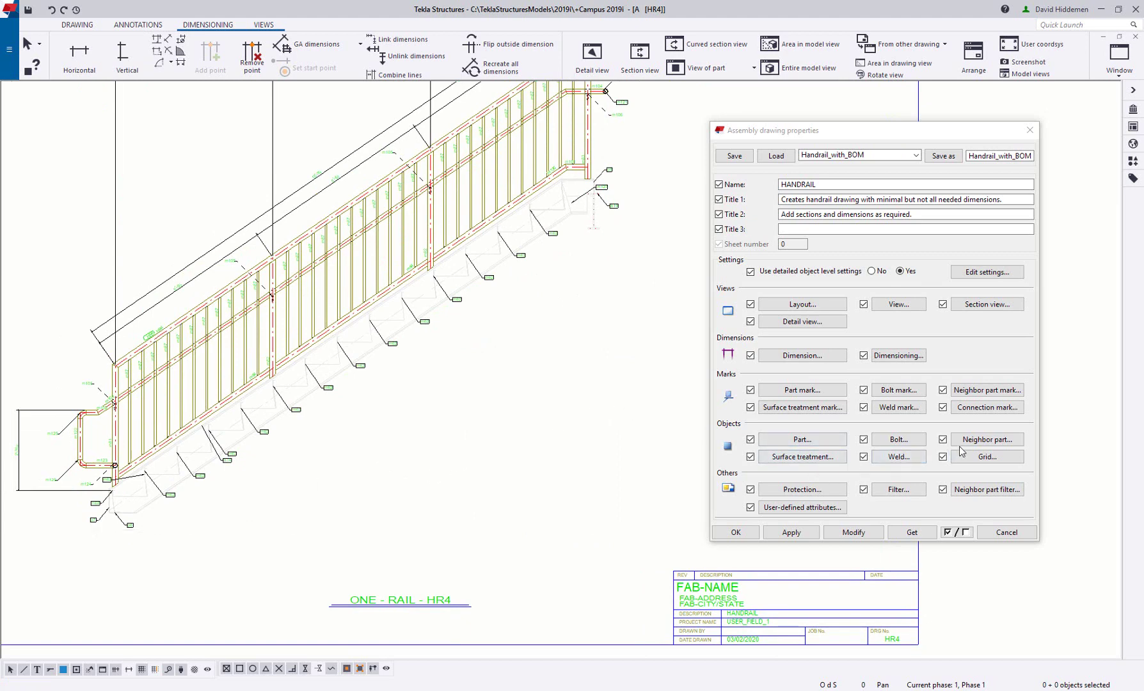
left_click(991, 391)
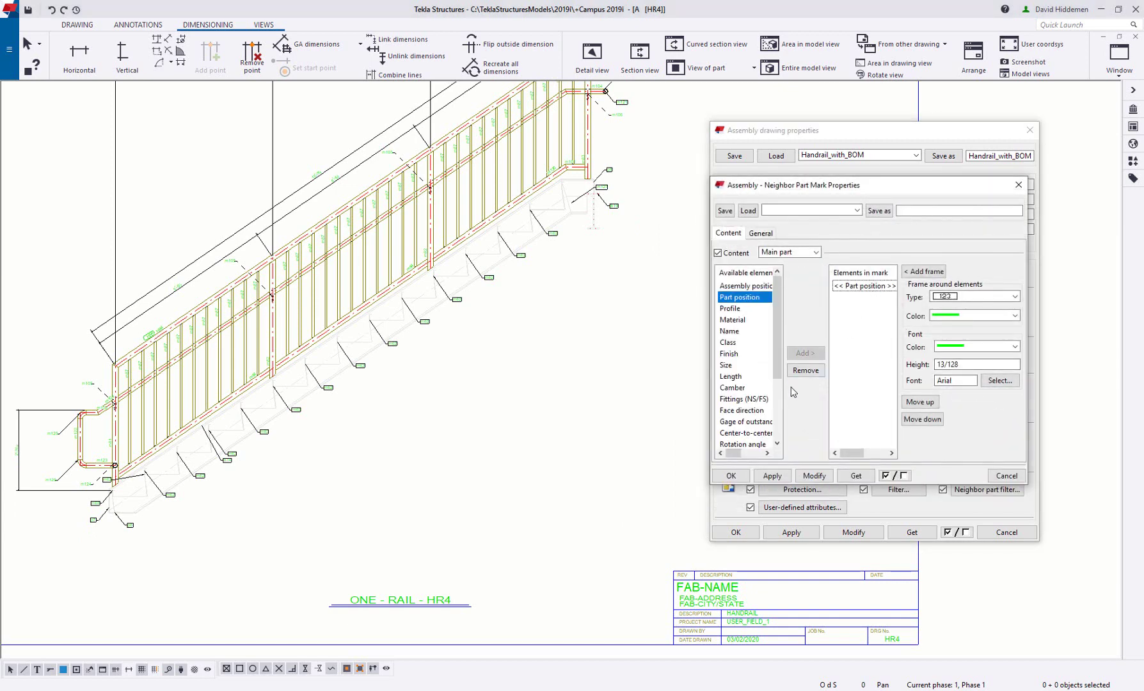
left_click(805, 370)
left_click(807, 253)
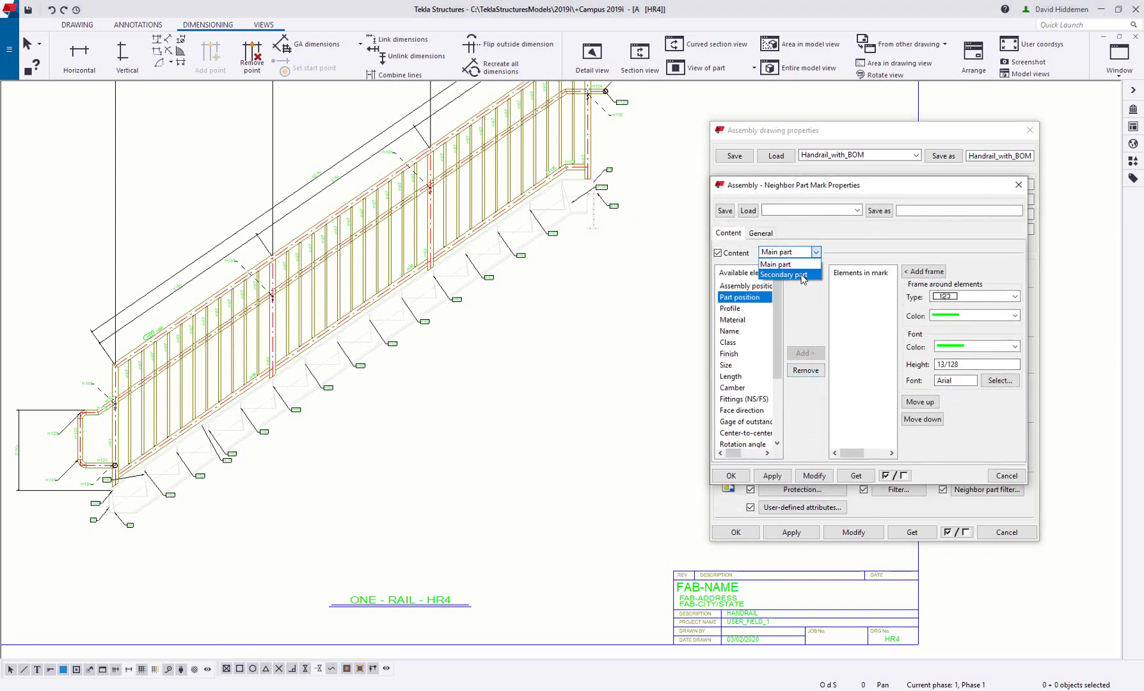
left_click(802, 275)
left_click(868, 286)
left_click(808, 370)
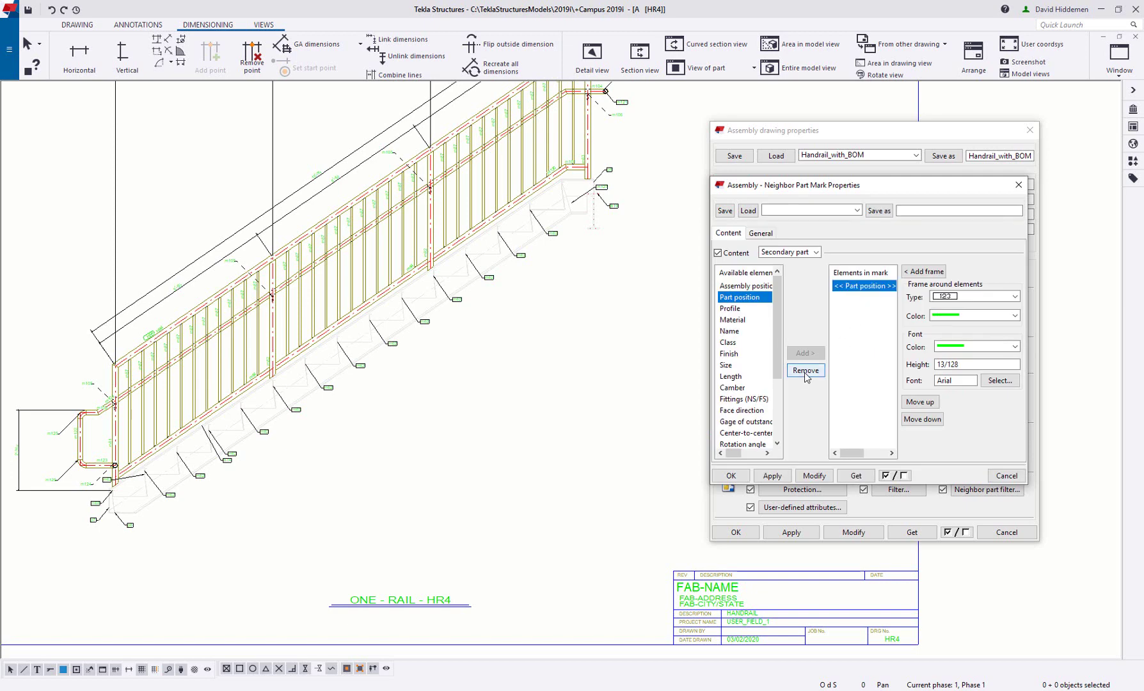
left_click(814, 477)
left_click(734, 476)
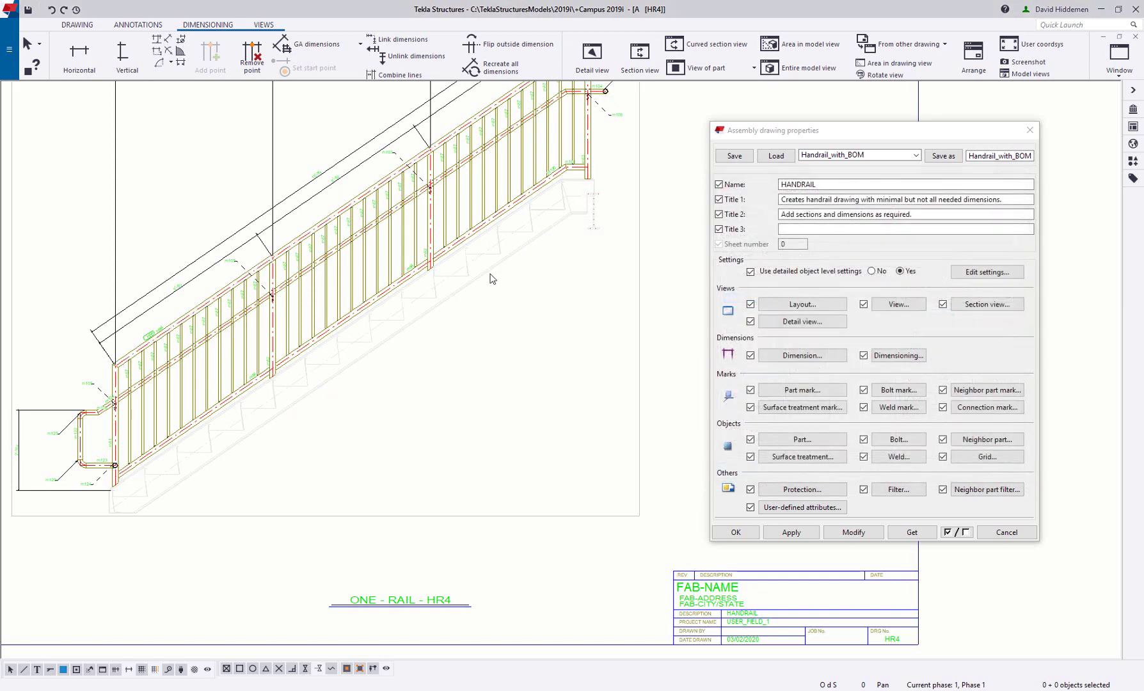
scroll(569, 393, "down", 2)
middle_click_drag(570, 393, 564, 419)
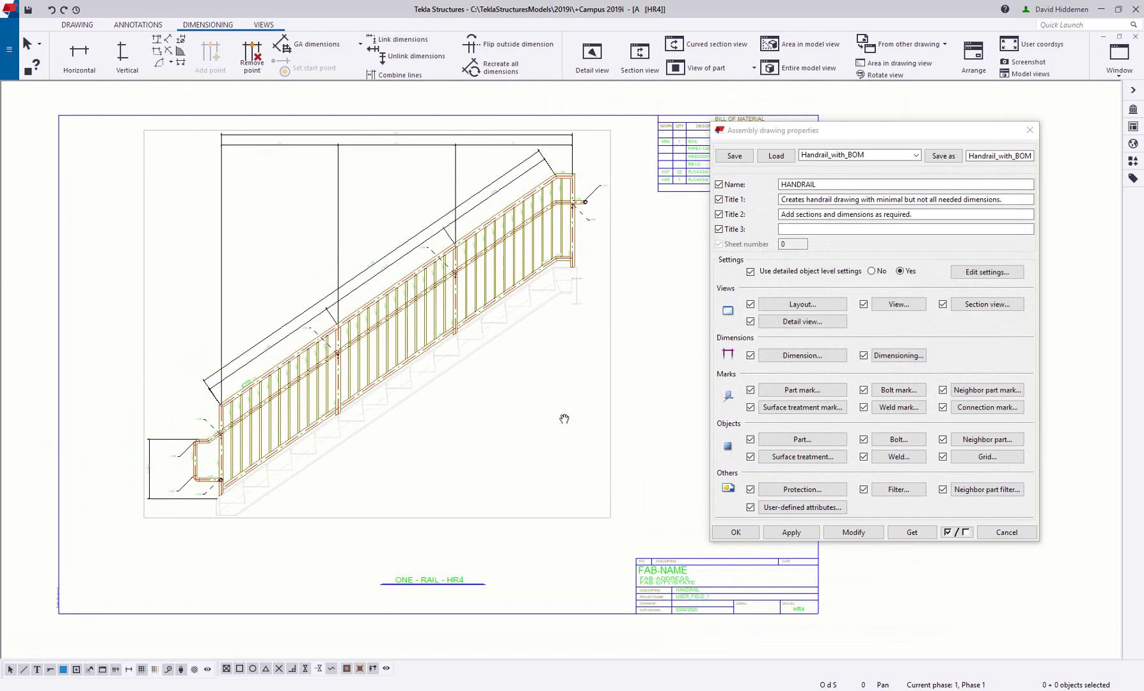
left_click(1007, 532)
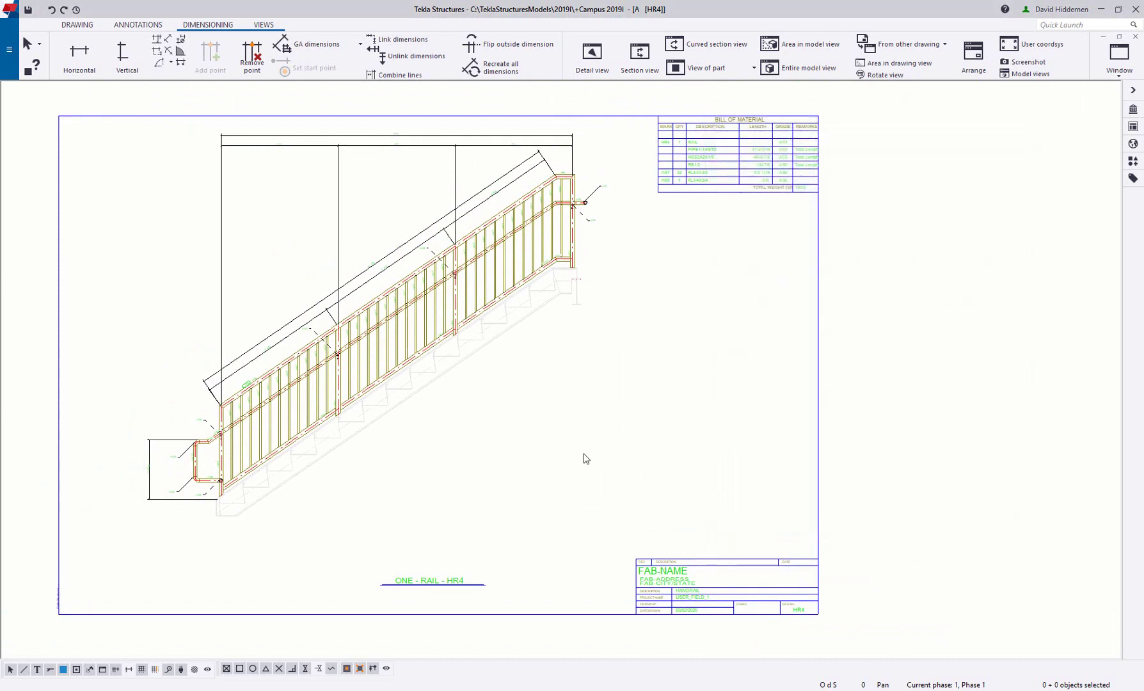
- Add an associative note with a leader to the stair stringer, placed below the stringer's lower half
left_click(138, 26)
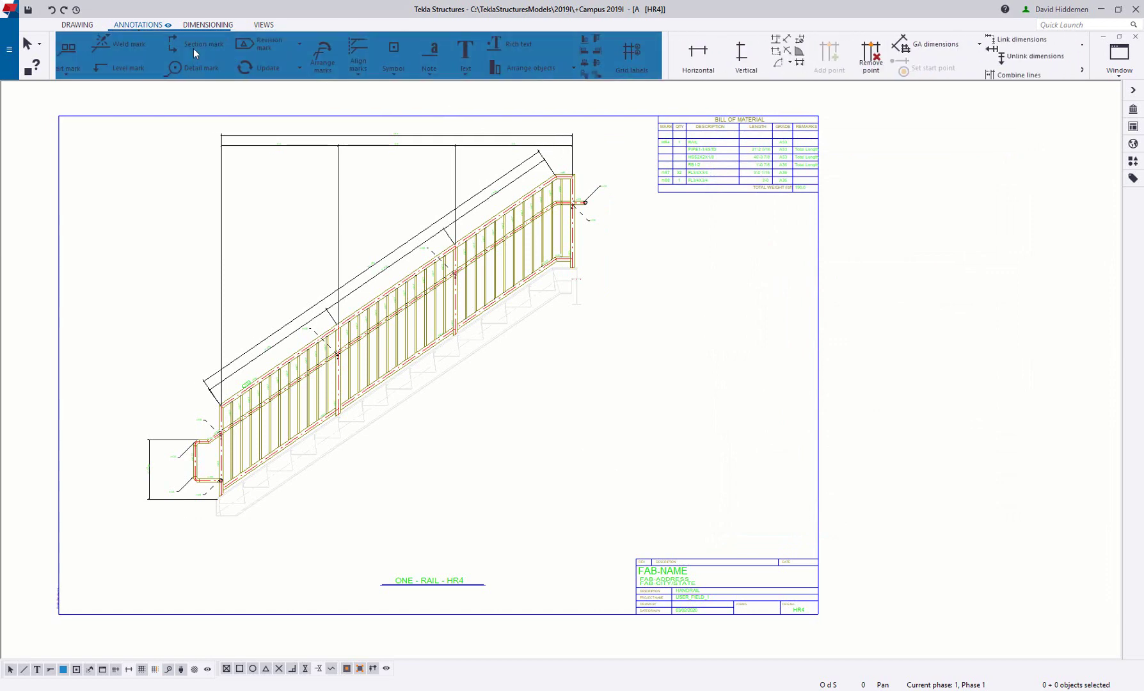
left_click(443, 55)
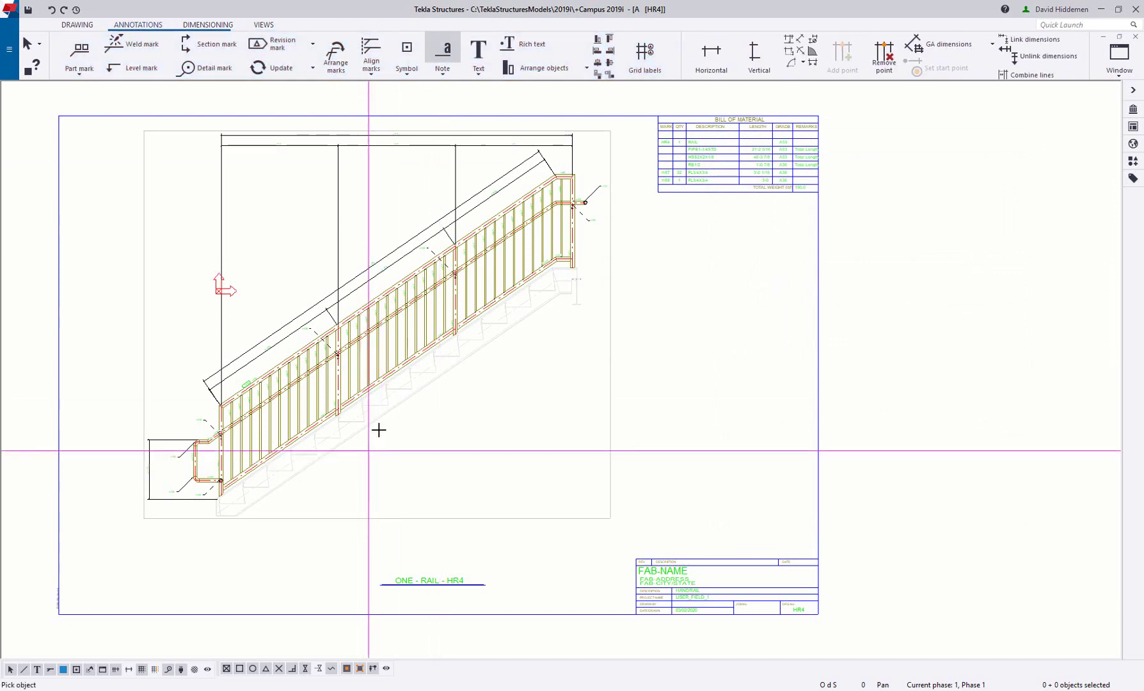
left_click(404, 441)
scroll(428, 454, "up", 3)
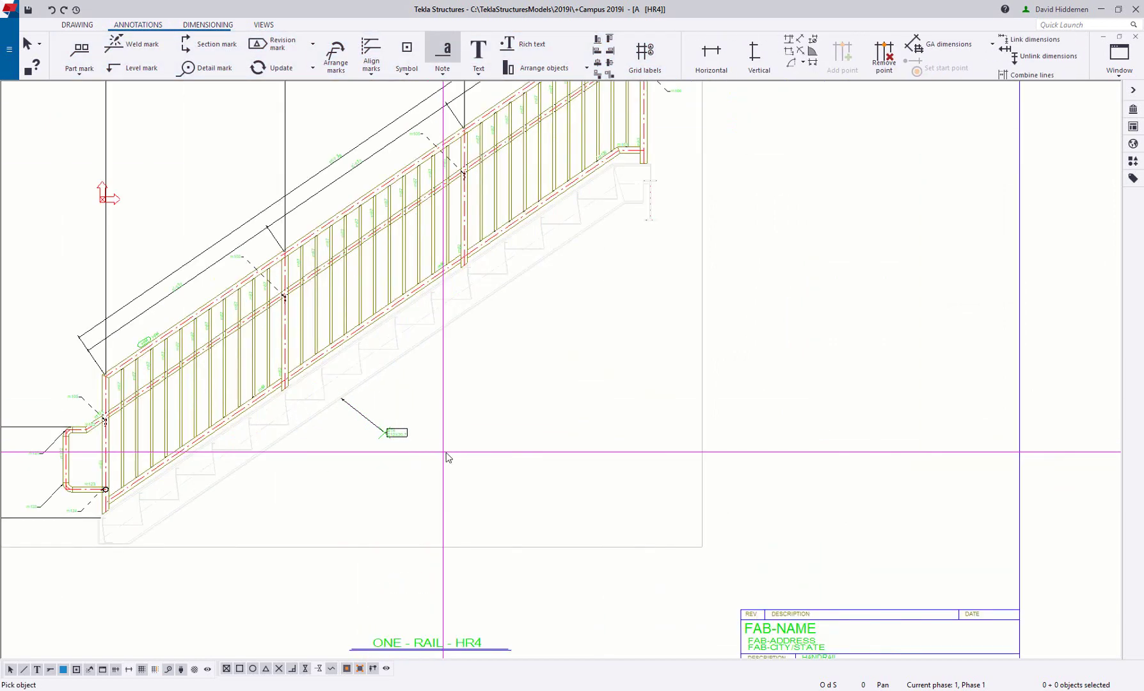
scroll(429, 455, "up", 5)
- Open the stringer note's properties to check its content, and move the note closer to the stringer
double_click(365, 408)
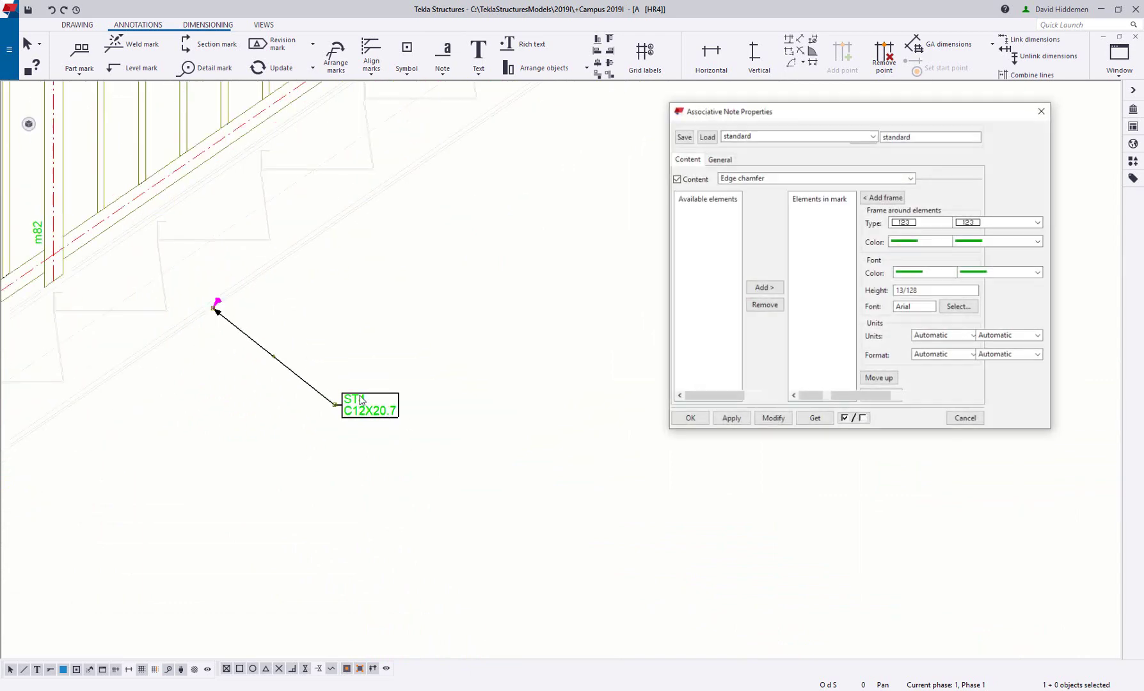
left_click_drag(364, 408, 287, 352)
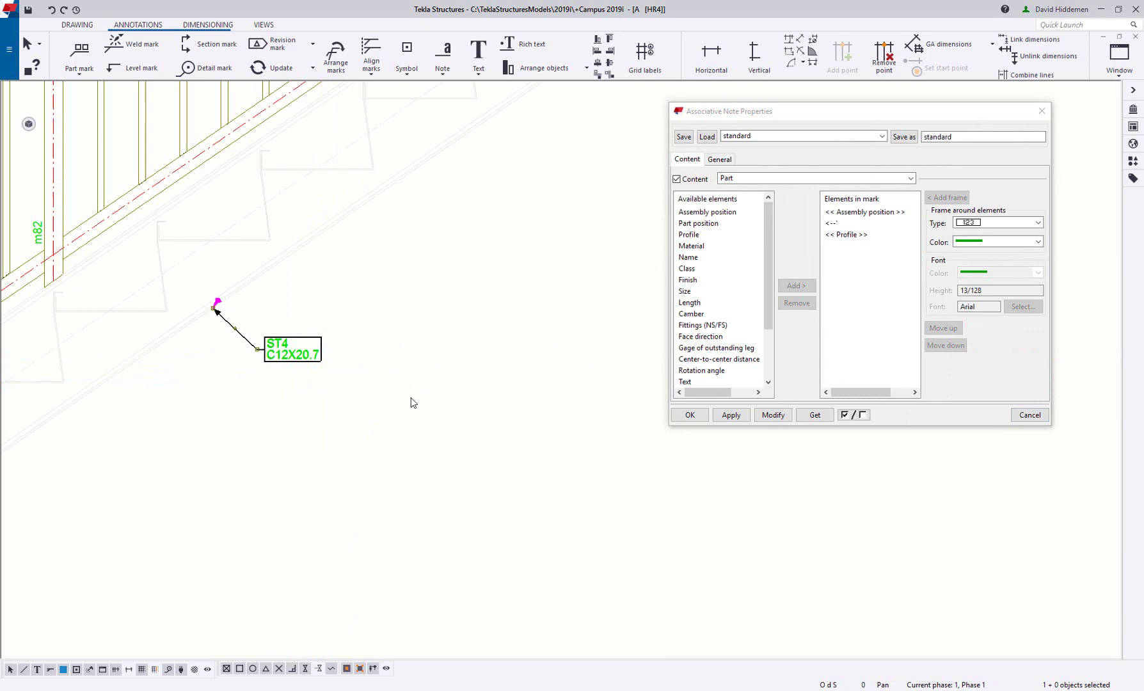
scroll(411, 399, "down", 6)
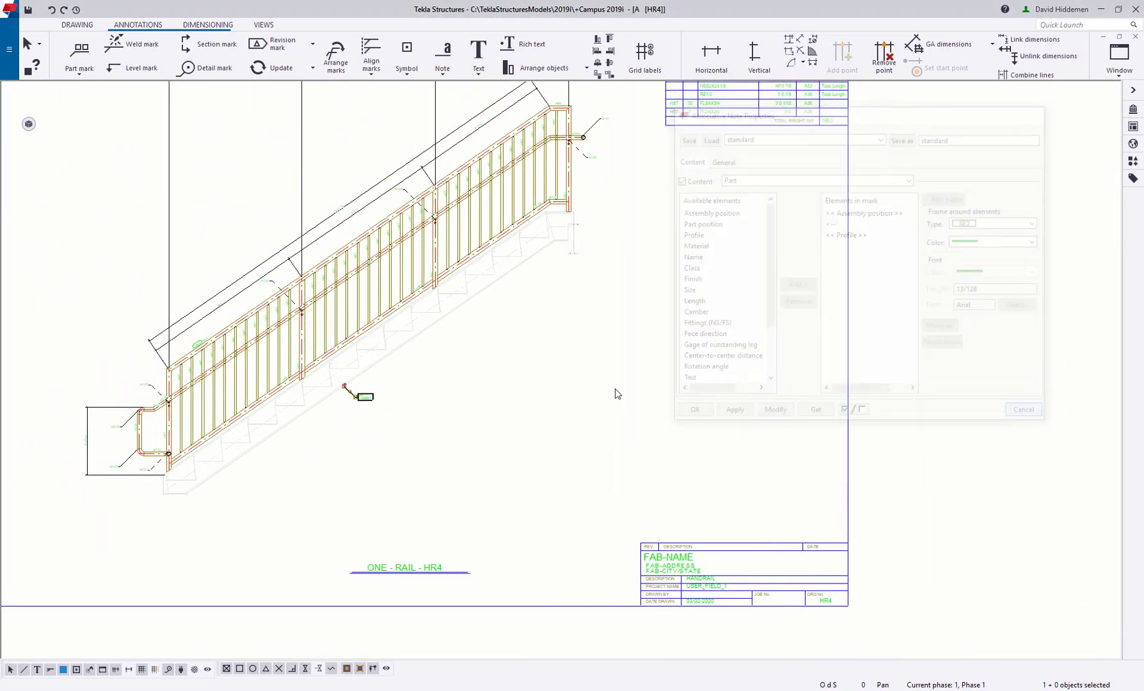
left_click(739, 361)
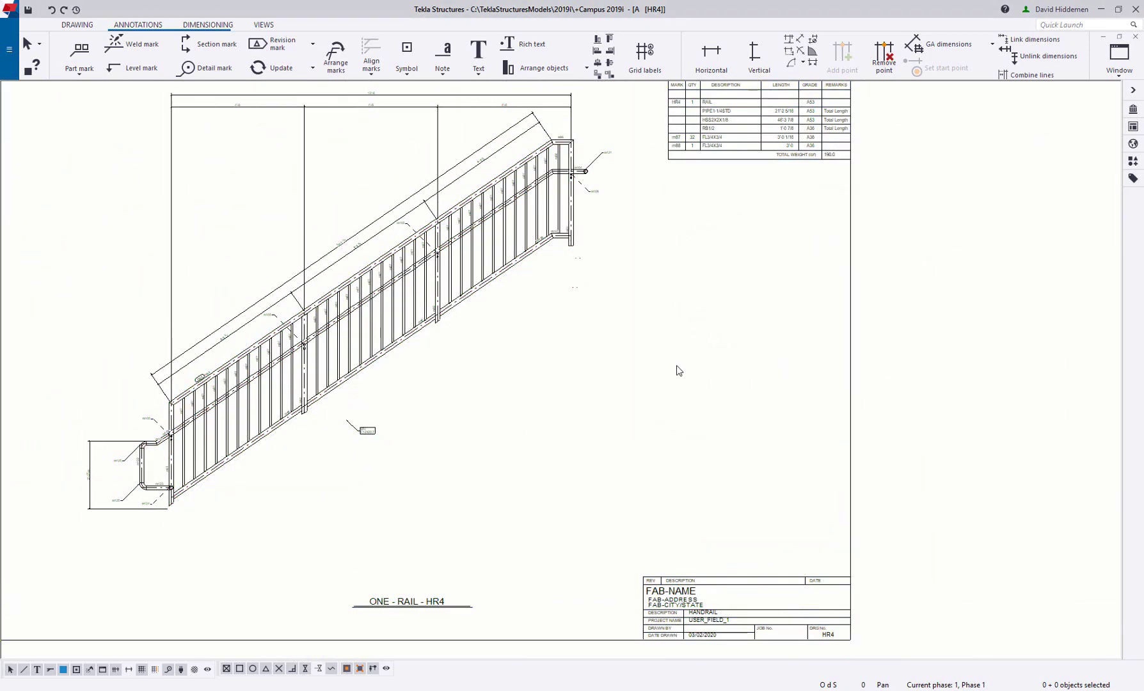
scroll(659, 378, "down", 1)
scroll(659, 406, "down", 2)
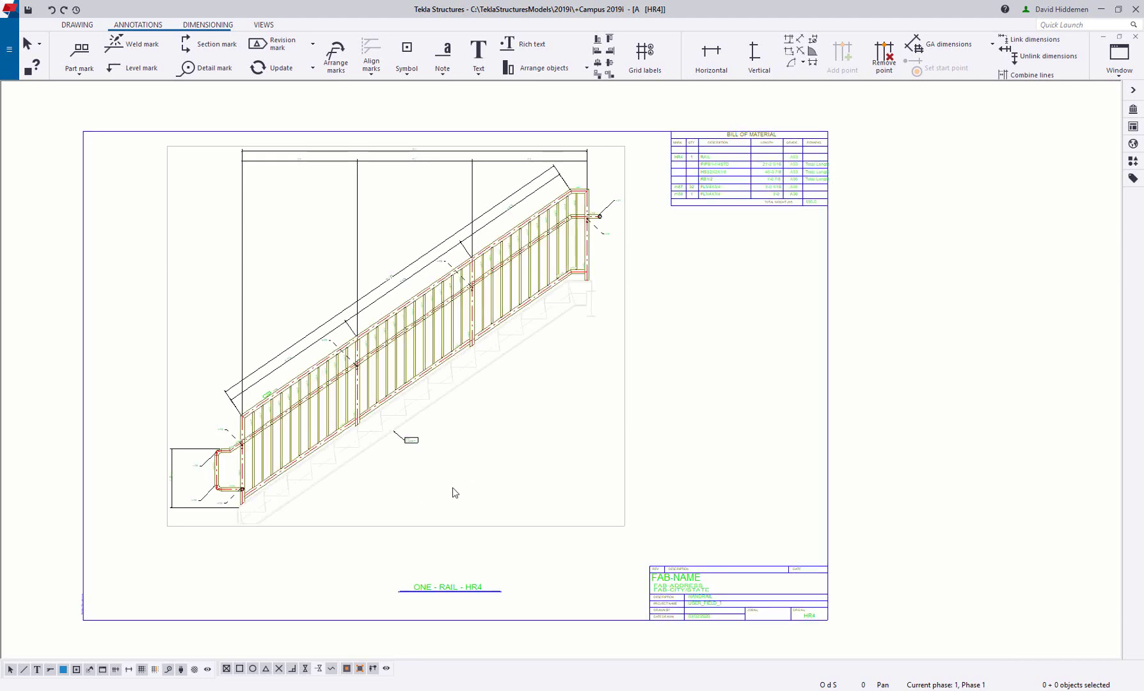
- Set the graphic line properties to a blue color and the PHANTOM line type for marking the stair nosings
scroll(477, 468, "up", 1)
scroll(263, 497, "up", 5)
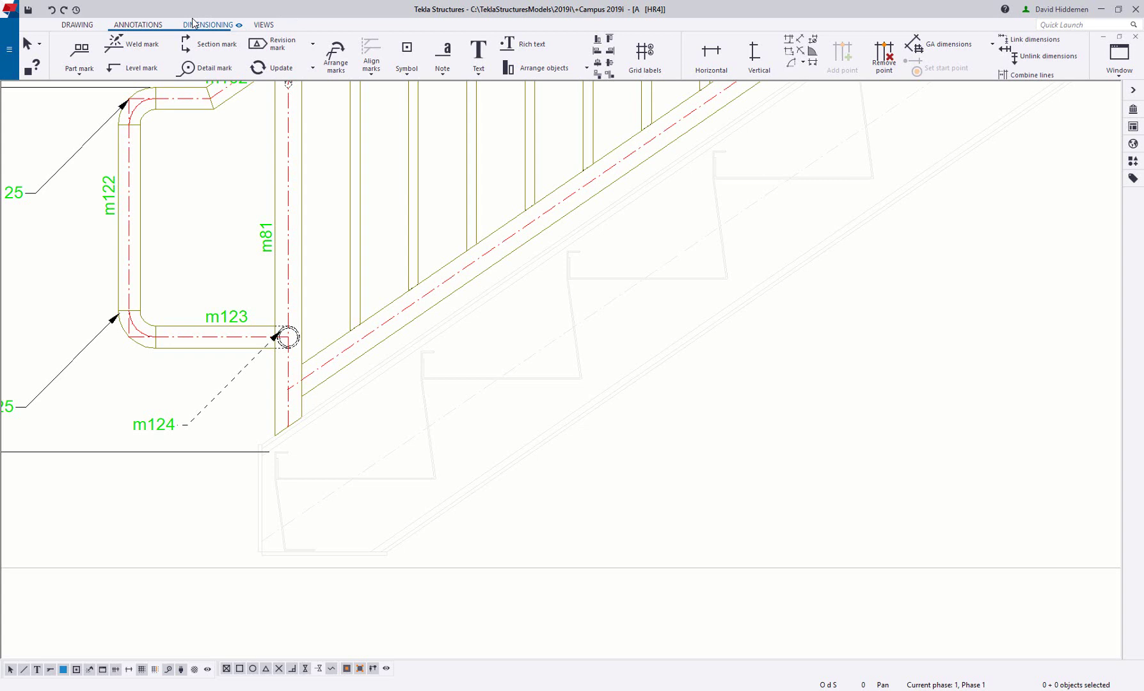
left_click(100, 27)
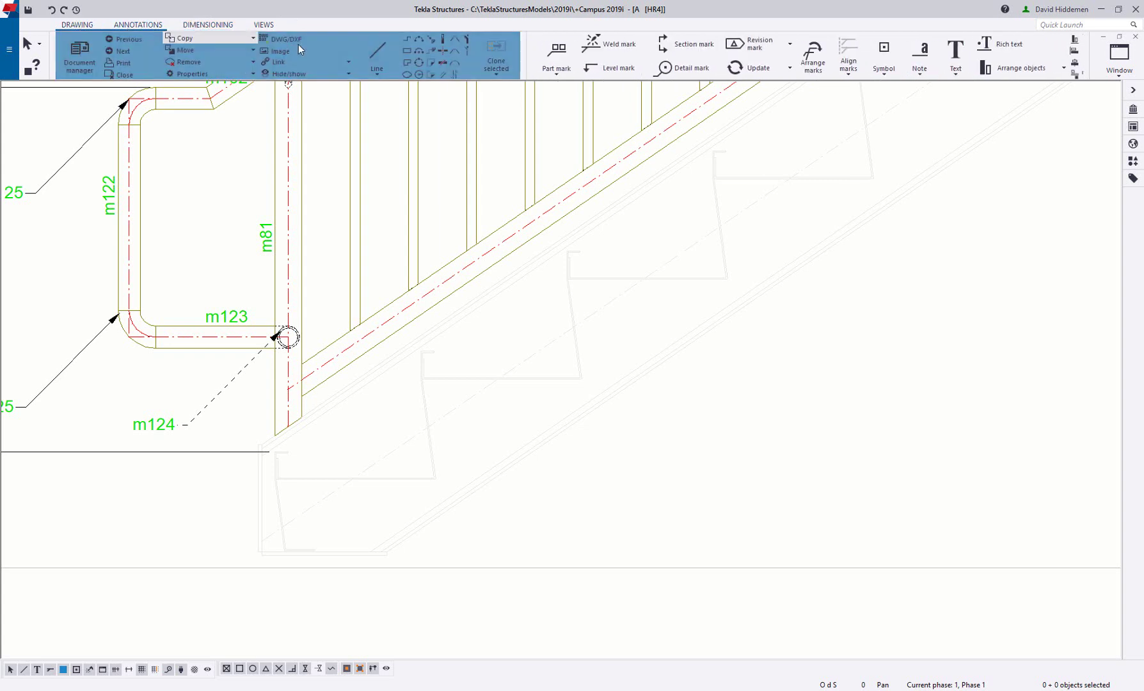
double_click(377, 51)
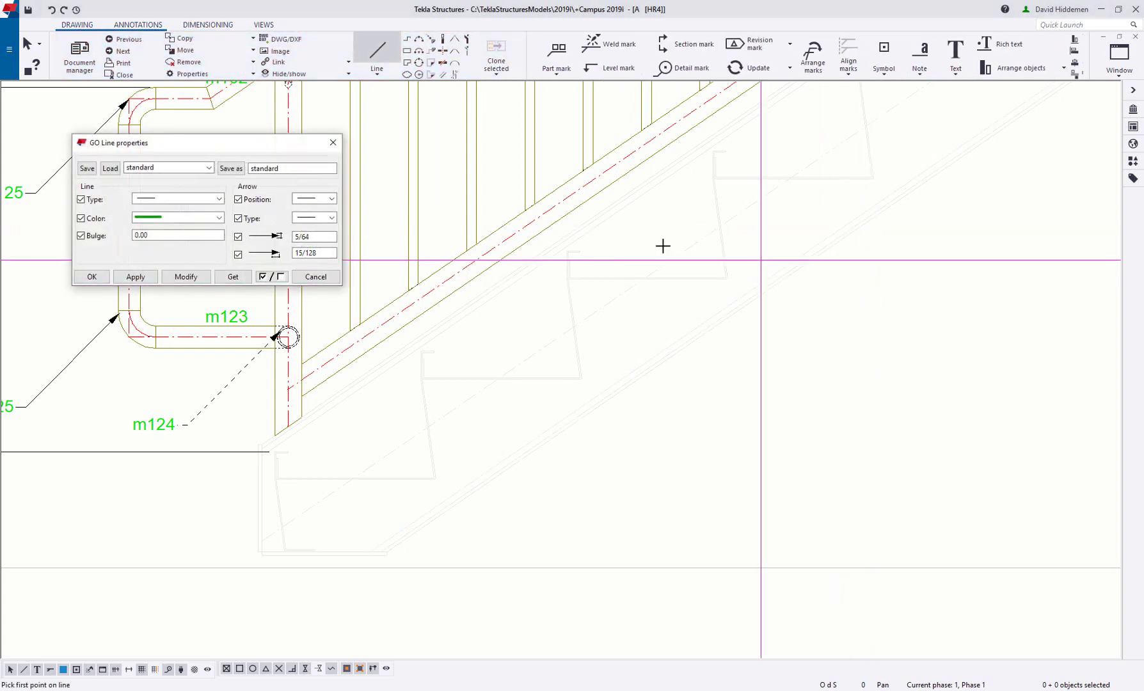
left_click(182, 218)
left_click(174, 259)
left_click(192, 197)
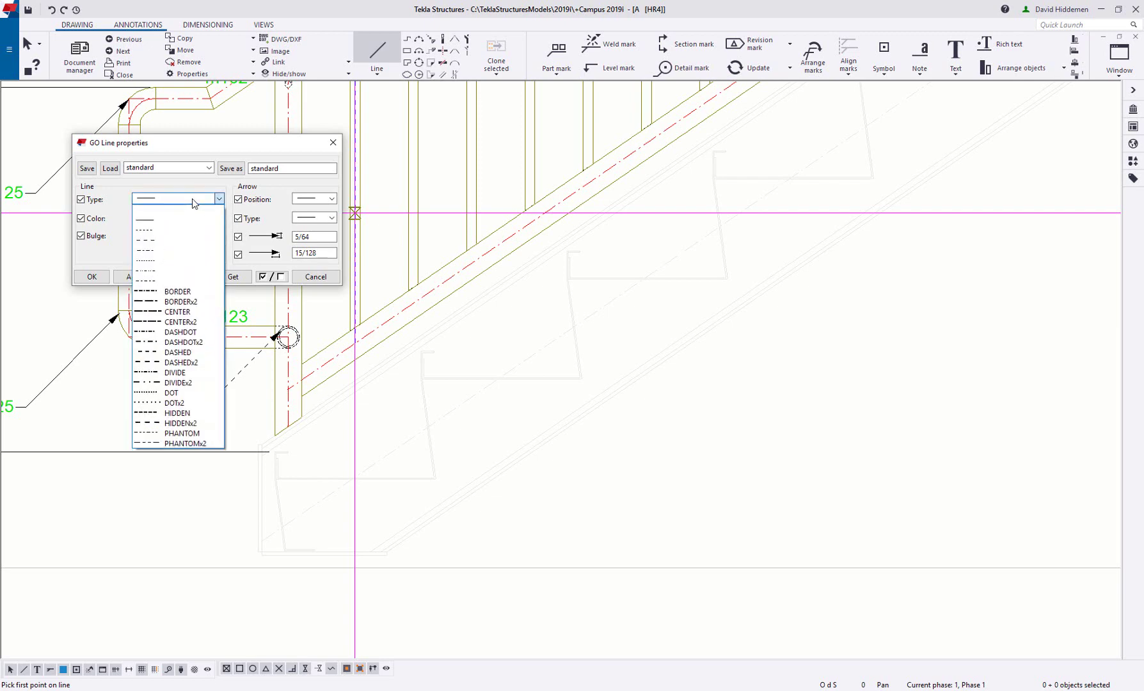
left_click(183, 433)
left_click(92, 275)
- Draw a line along the stair nosings from the lowest nosing to the top nosing, and end the Line command
scroll(257, 446, "up", 3)
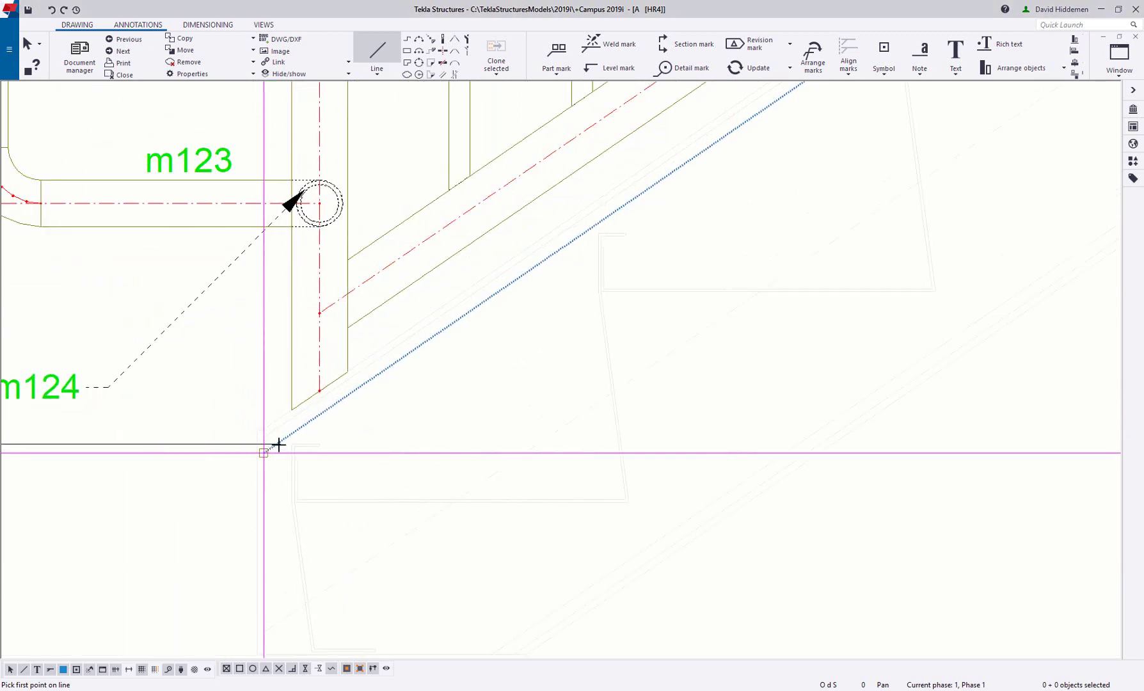
left_click(274, 451)
scroll(426, 379, "down", 5)
scroll(426, 380, "down", 4)
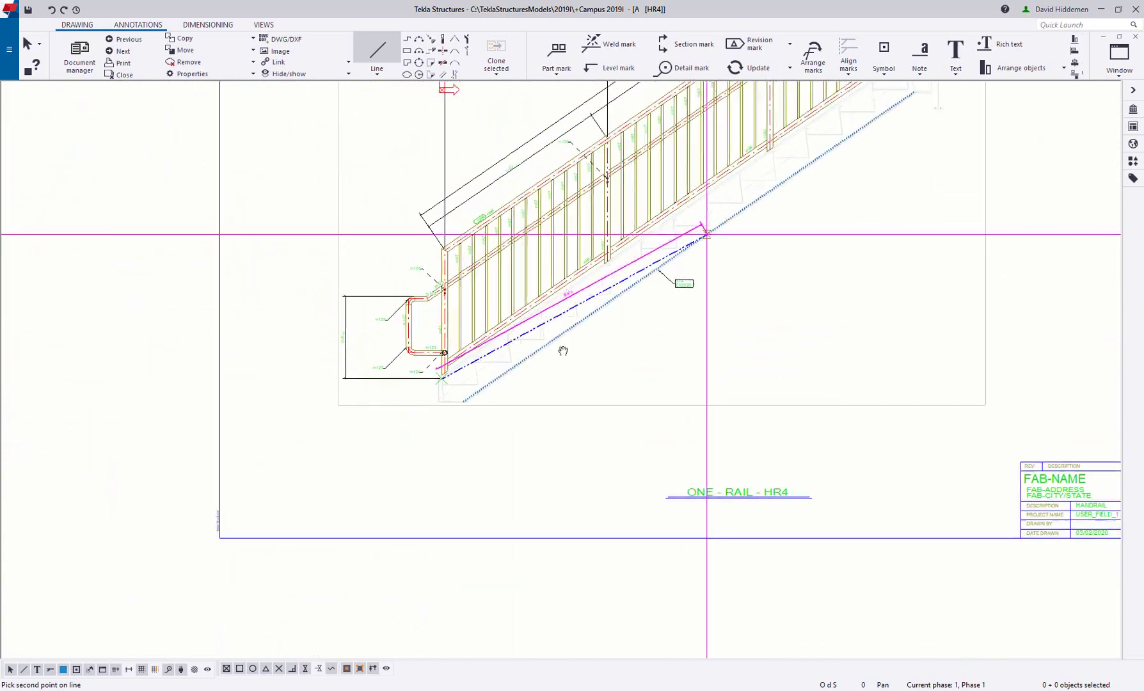
scroll(634, 281, "up", 6)
scroll(589, 260, "up", 1)
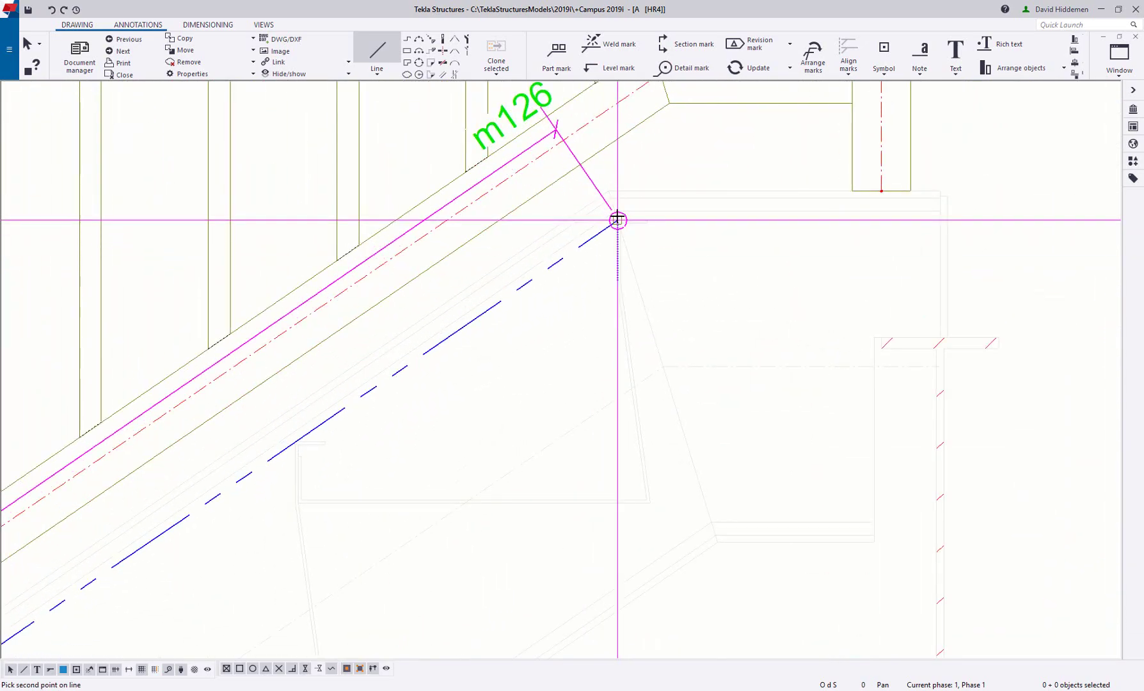
left_click(618, 222)
scroll(633, 292, "down", 3)
right_click(781, 276)
left_click(808, 285)
- Examine the nosing line, the lower return dimension and the overall layout of the handrail drawing
scroll(780, 306, "down", 10)
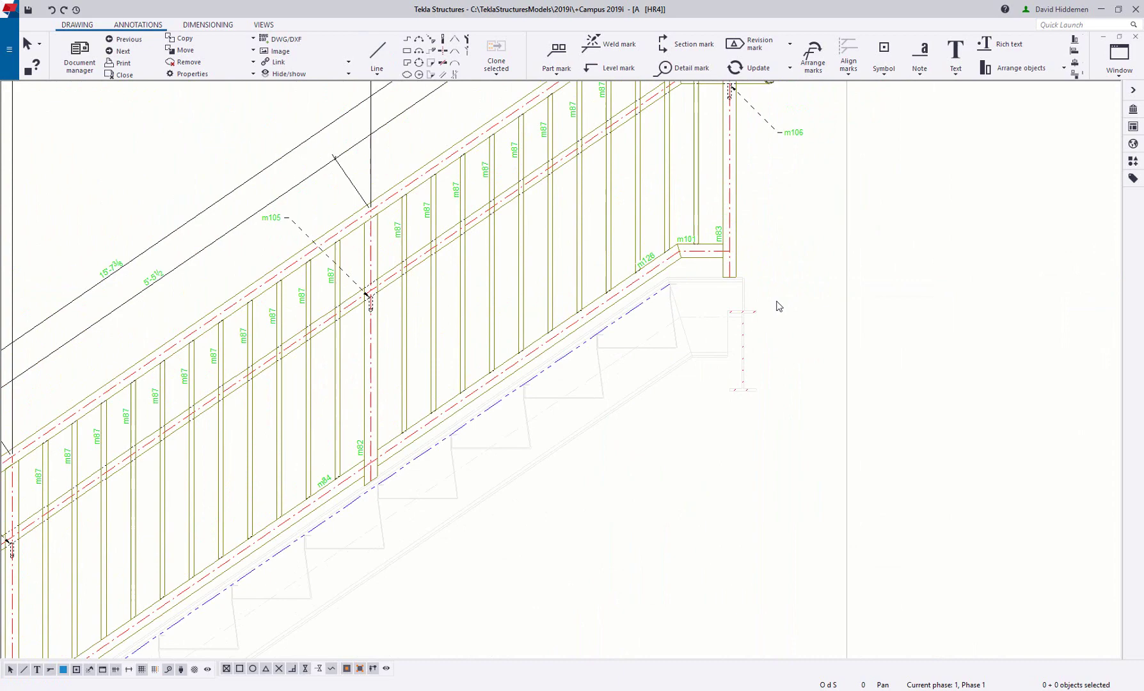
middle_click_drag(692, 360, 675, 369)
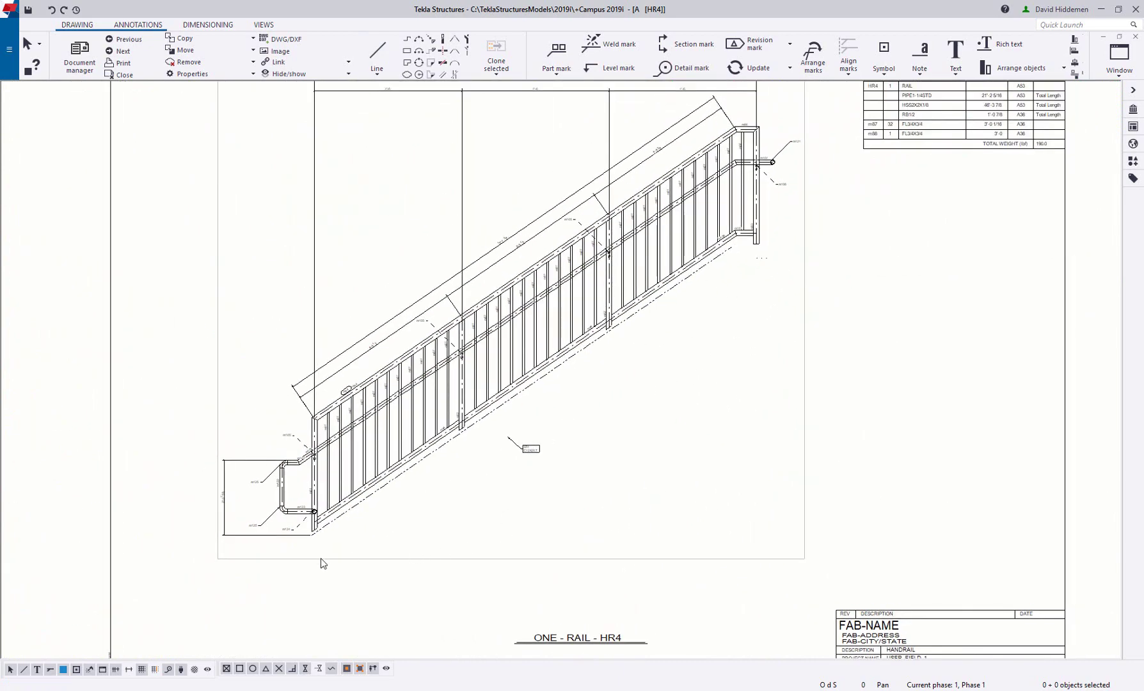
scroll(310, 564, "up", 6)
scroll(309, 564, "down", 5)
scroll(647, 401, "down", 3)
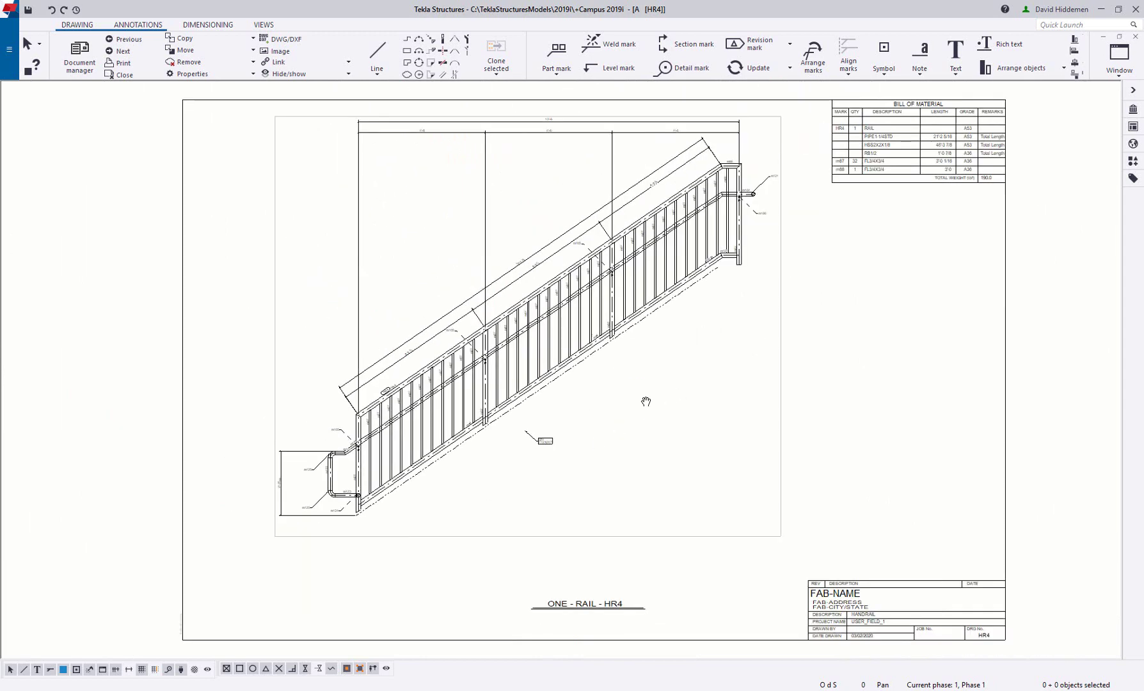
scroll(639, 401, "up", 1)
scroll(595, 401, "up", 2)
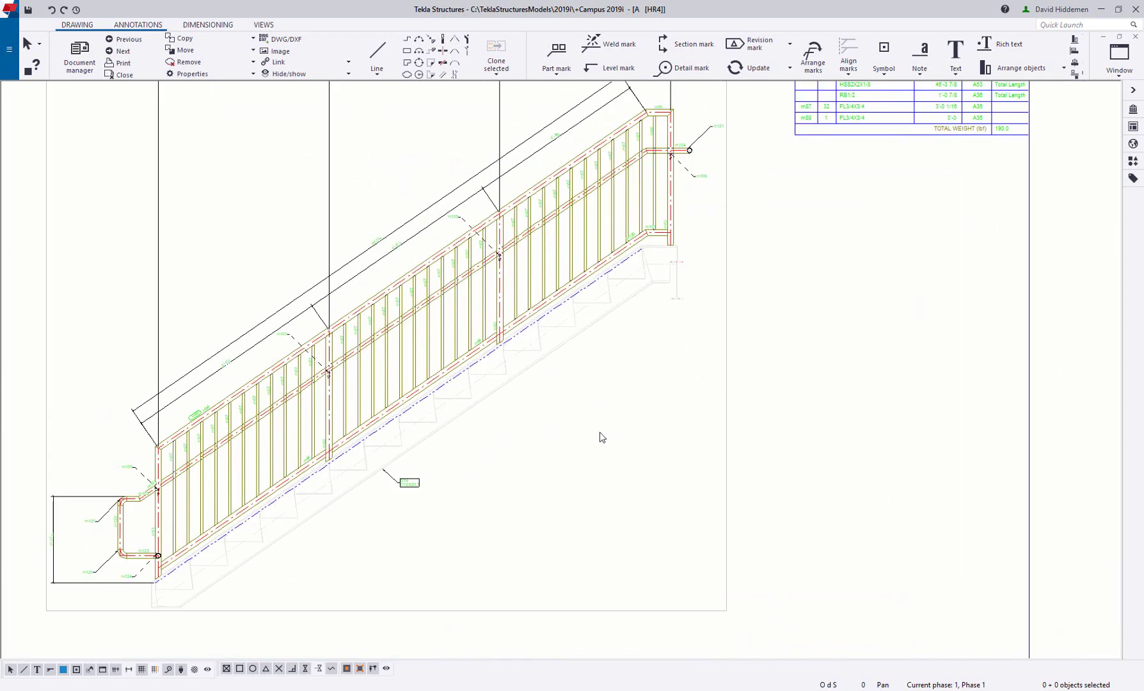
scroll(599, 432, "down", 2)
scroll(720, 326, "up", 1)
- Open the assembly drawing properties for the handrail drawing
double_click(719, 325)
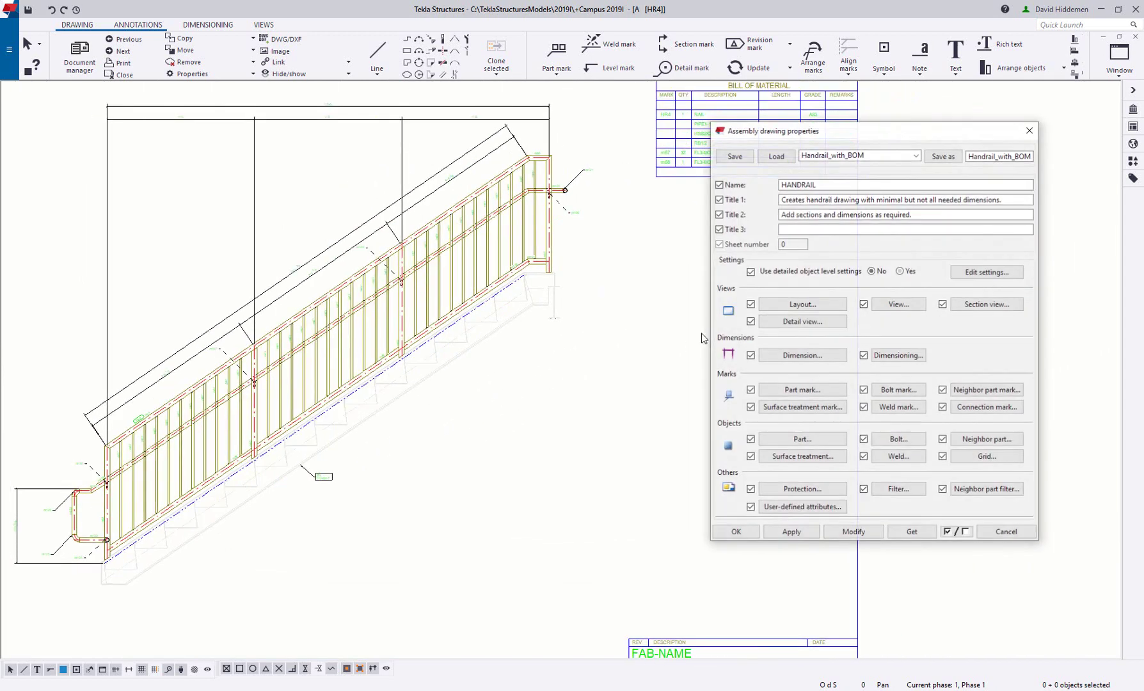